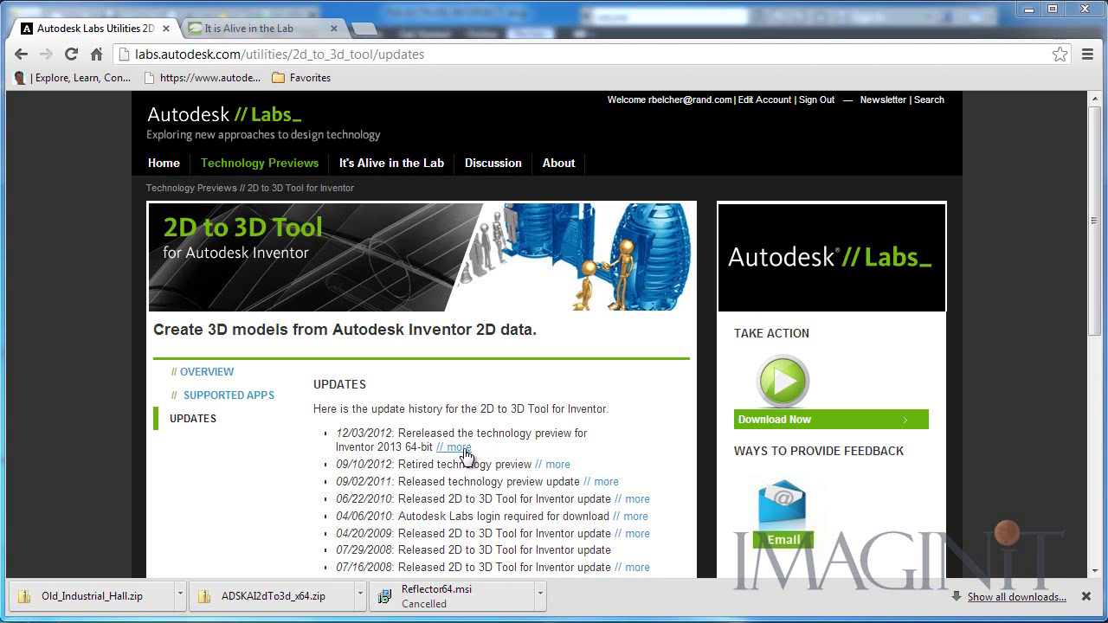
# - Read the It's Alive in the Lab blog post about the 2D to 3D Tool for Inventor 2013 64-bit
pyautogui.click(229, 30)
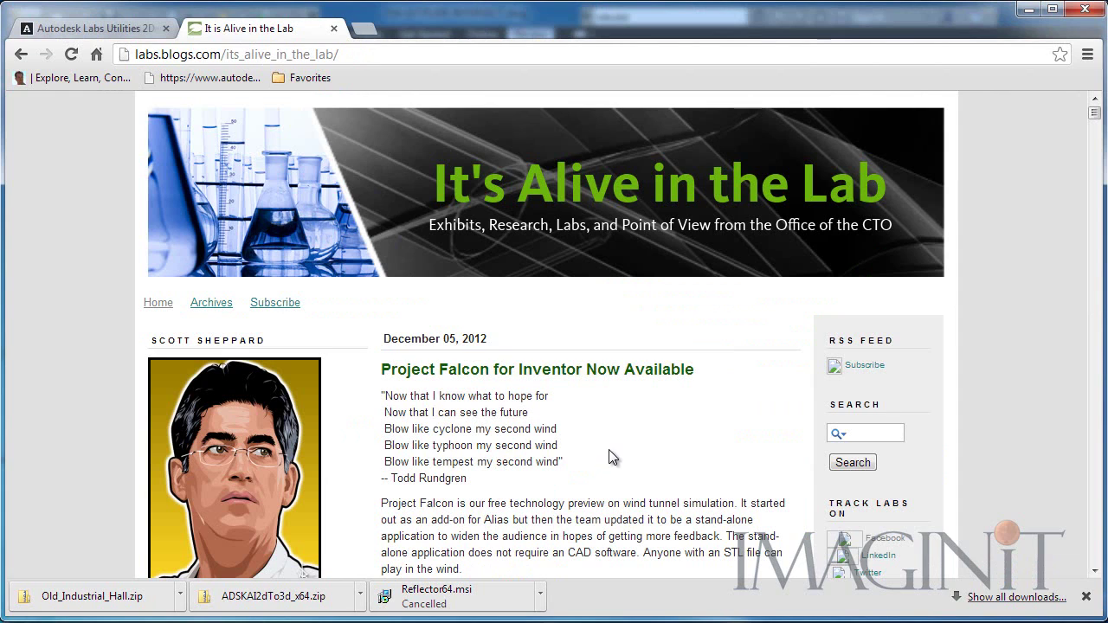
pyautogui.scroll(-20, 609, 450)
pyautogui.scroll(-3, 613, 456)
pyautogui.scroll(2, 605, 457)
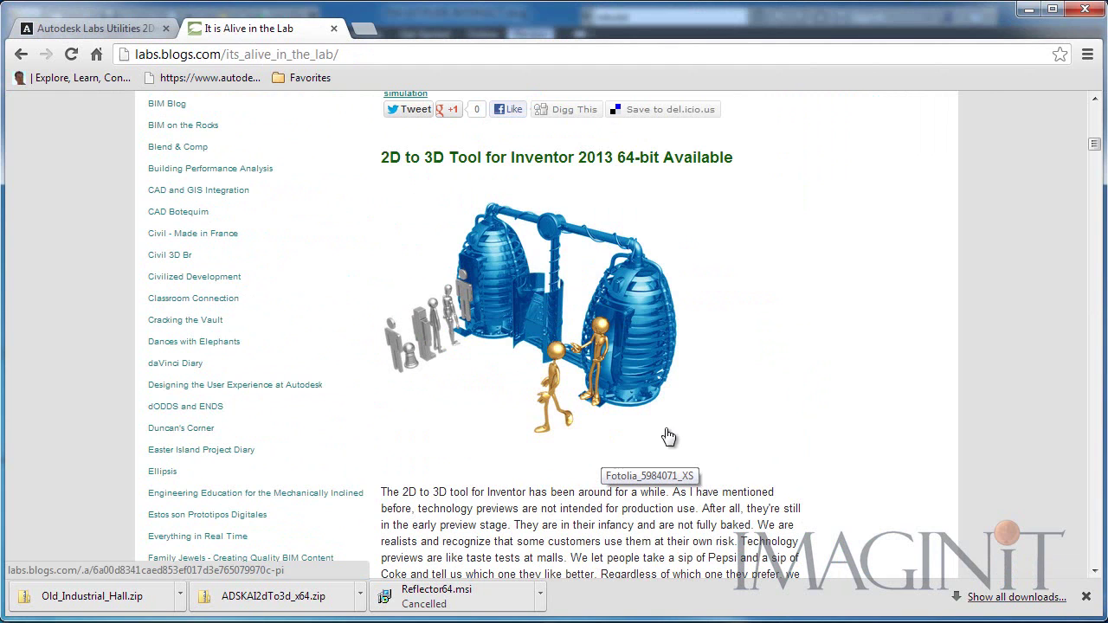
pyautogui.scroll(-4, 808, 407)
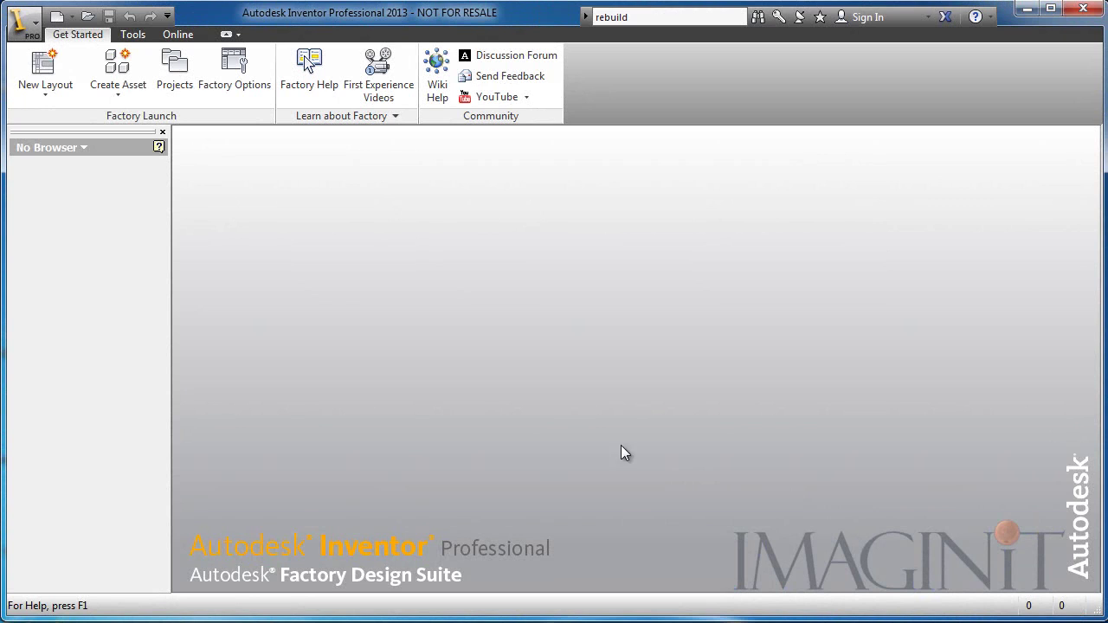
# - Switch to Autodesk Inventor and open the recent drawing F16-EXTRUDE-INTERSECT.dwg
pyautogui.click(23, 23)
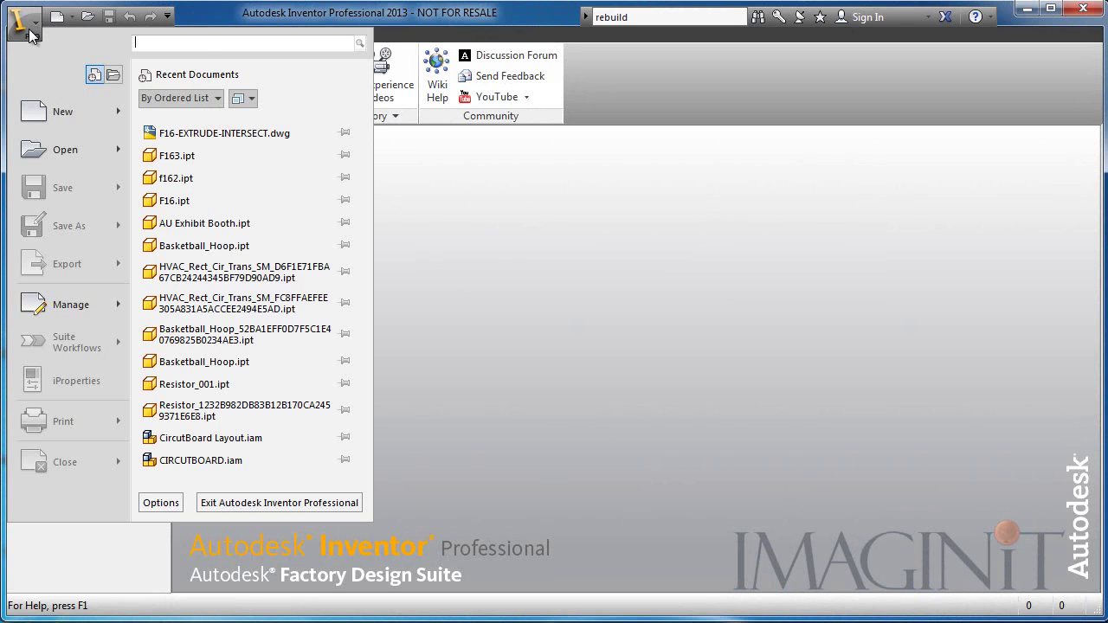
pyautogui.click(204, 137)
pyautogui.click(482, 354)
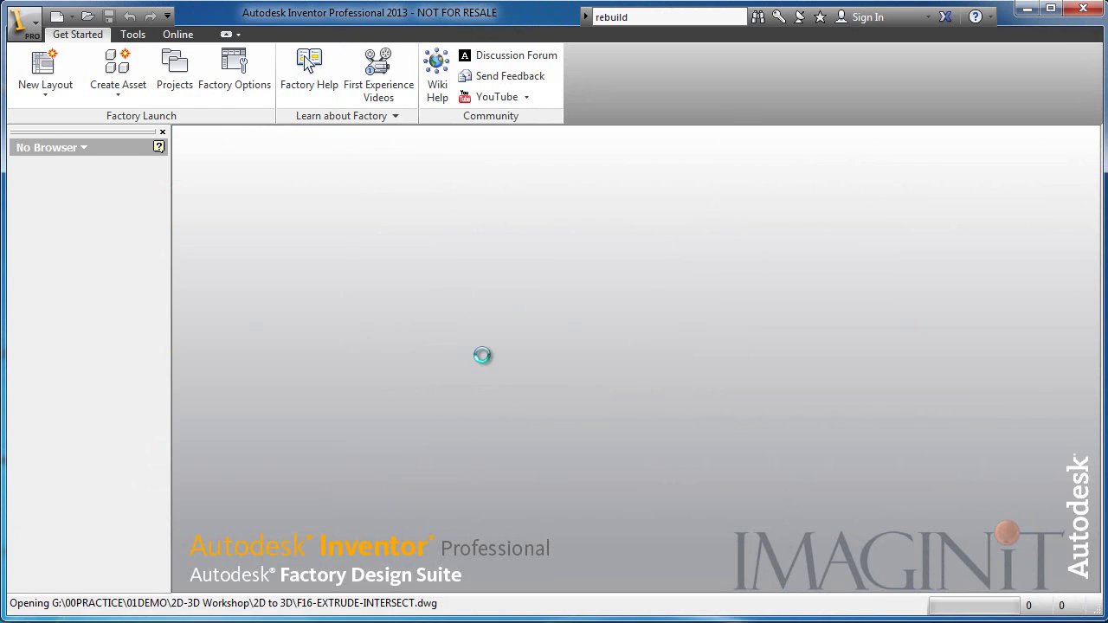
# - Copy the geometry of all three aircraft views in the F16 drawing
pyautogui.moveTo(278, 138)
pyautogui.mouseDown()
pyautogui.moveTo(303, 329)
pyautogui.moveTo(840, 589)
pyautogui.moveTo(1037, 585)
pyautogui.mouseUp()
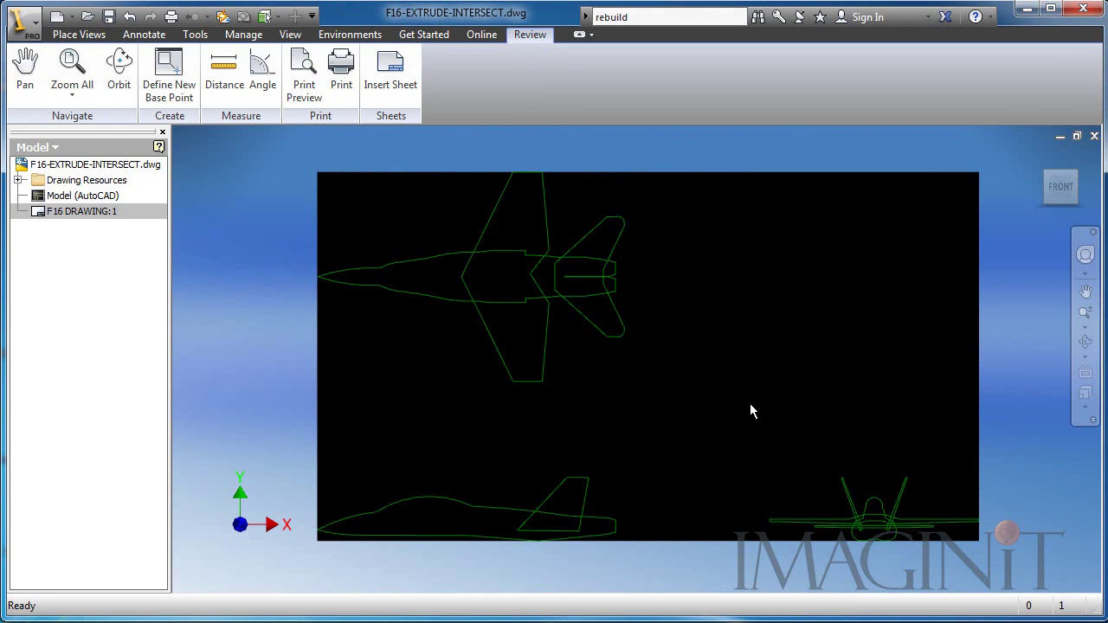
pyautogui.rightClick(640, 317)
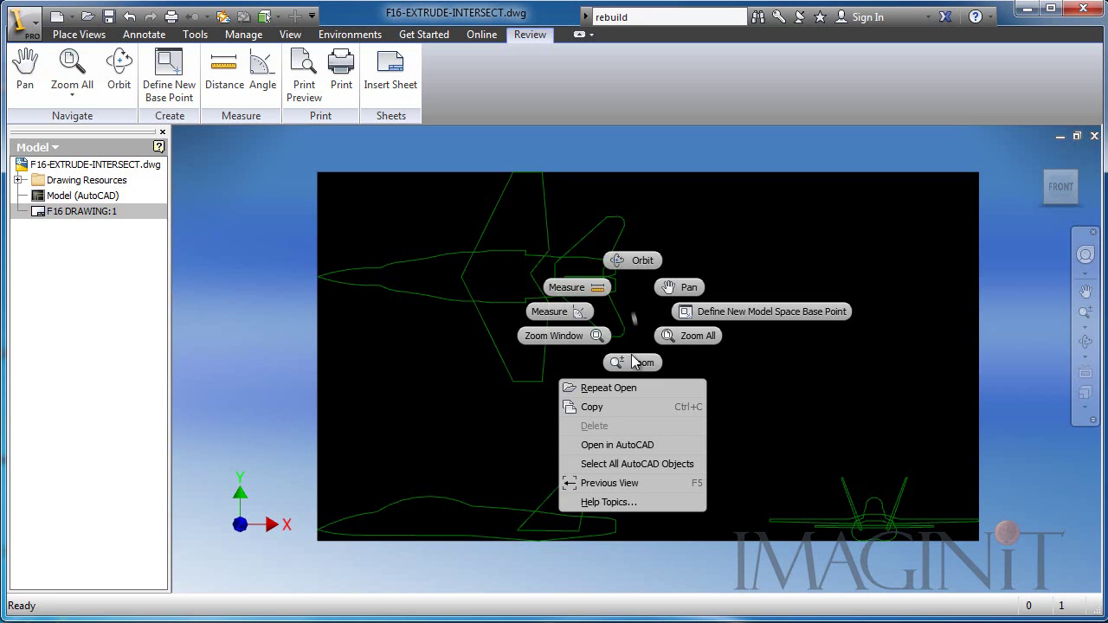
pyautogui.click(606, 409)
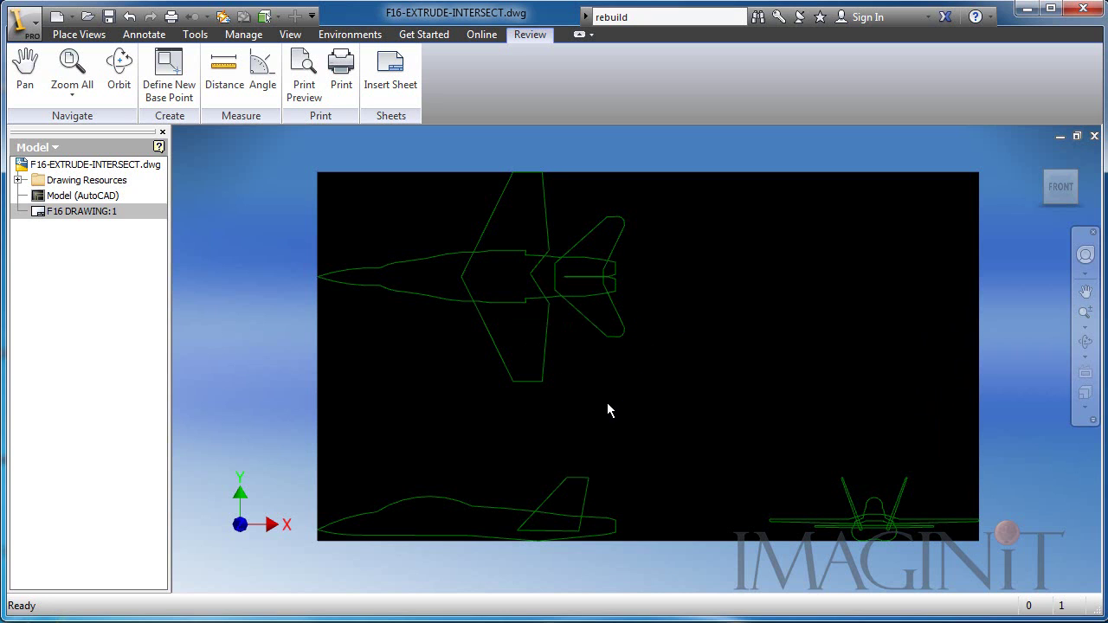
# - Create a new part and start a 2D sketch on its XY origin plane
pyautogui.click(57, 16)
pyautogui.doubleClick(557, 190)
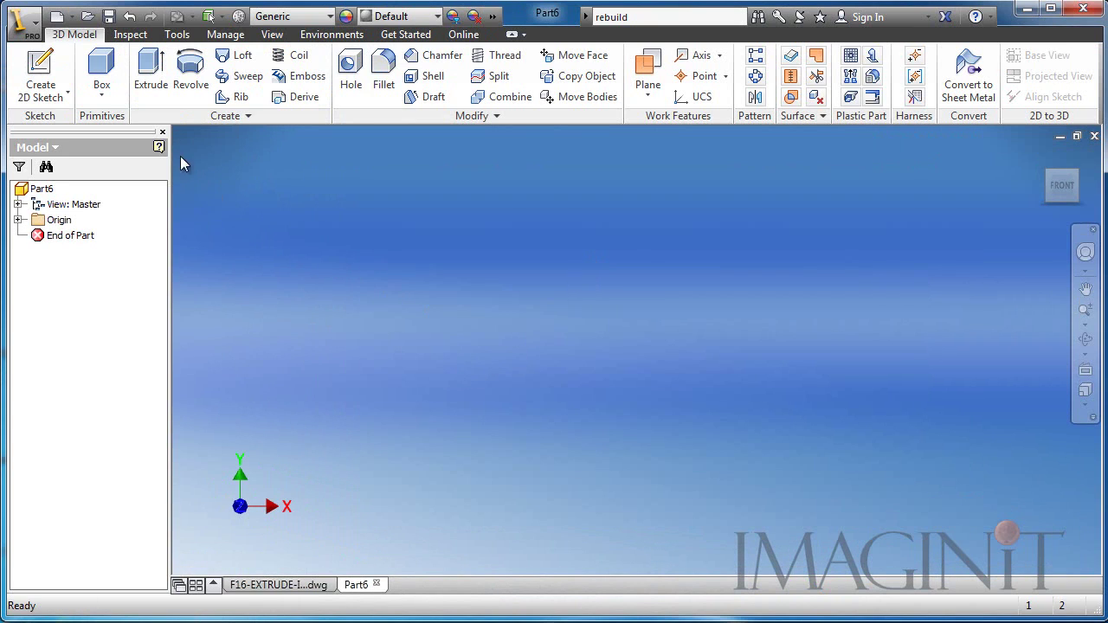
pyautogui.click(40, 74)
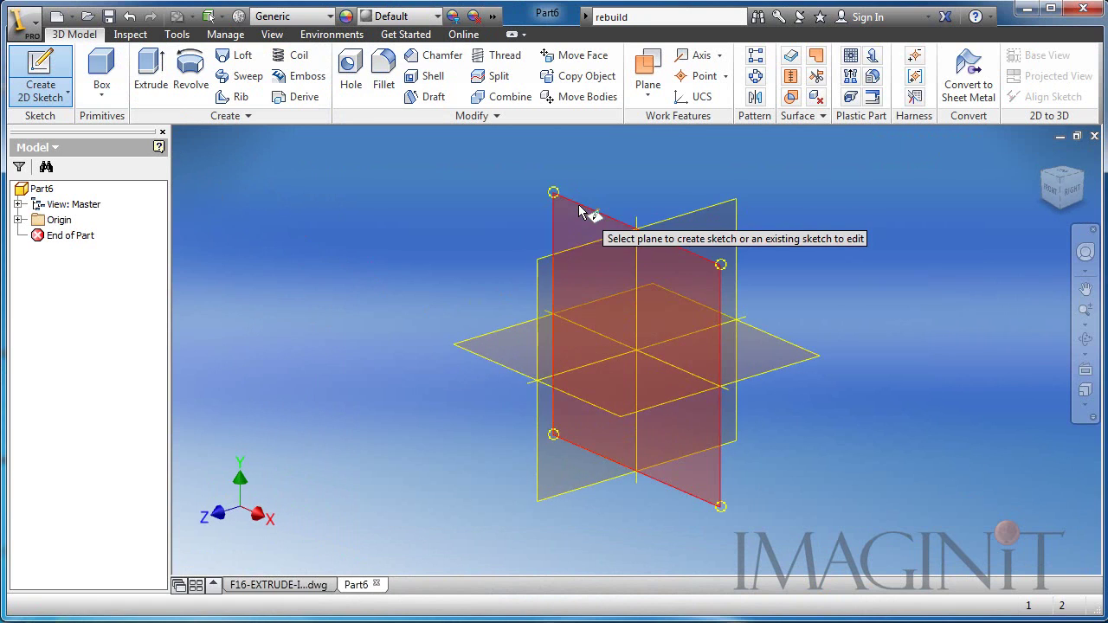
pyautogui.click(580, 212)
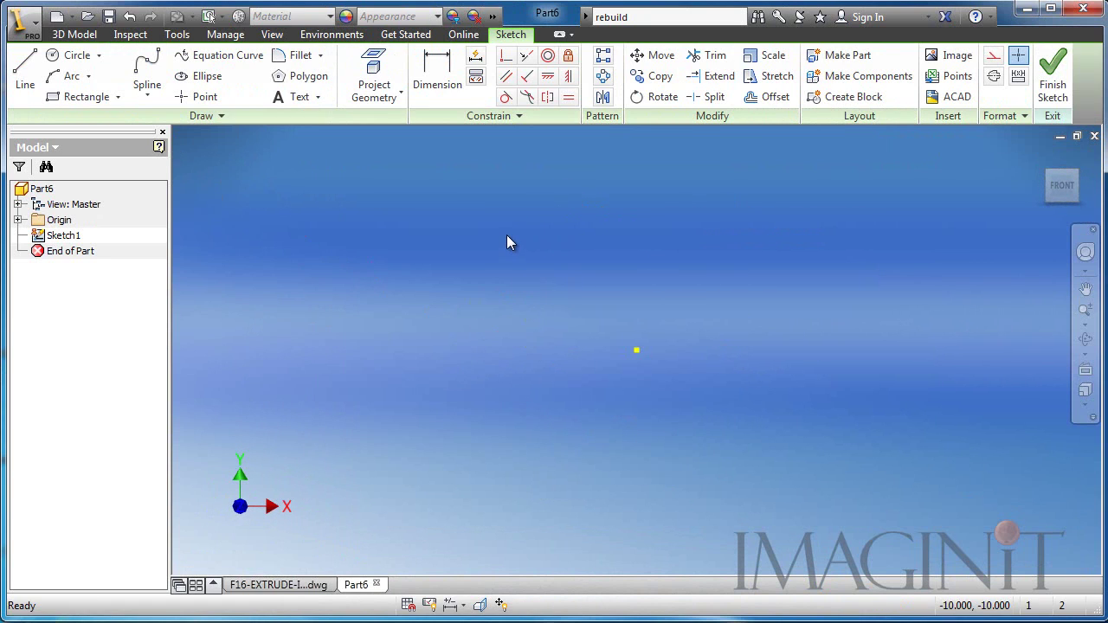
# - Paste the copied F16 views near the sketch origin, finish the sketch and bring all three views into sight
pyautogui.rightClick(509, 241)
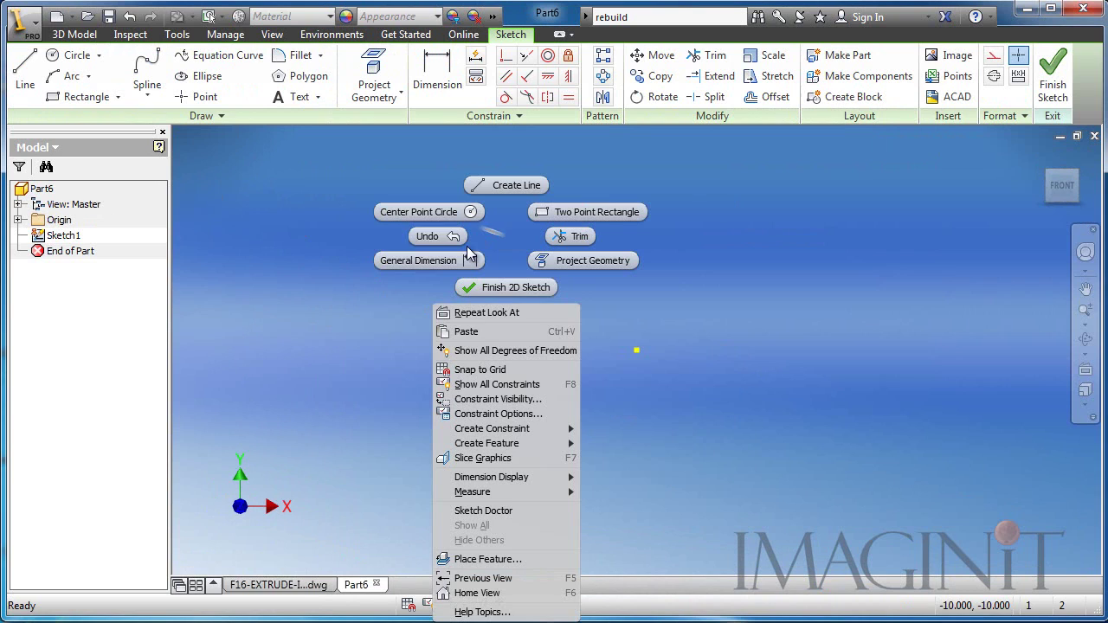
pyautogui.click(463, 331)
pyautogui.click(658, 348)
pyautogui.press('F2')
pyautogui.scroll(-5, 664, 379)
pyautogui.moveTo(671, 354); pyautogui.dragTo(647, 409)
pyautogui.scroll(3, 610, 371)
pyautogui.press('Escape')
pyautogui.click(1038, 76)
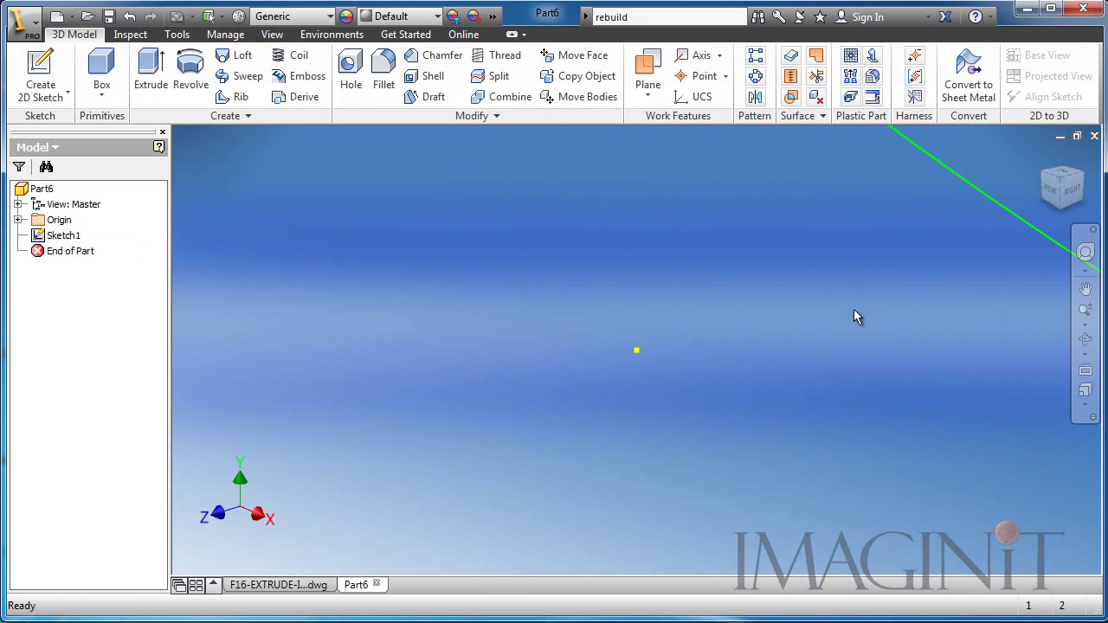
pyautogui.moveTo(862, 319); pyautogui.dragTo(640, 344, button='middle')
pyautogui.scroll(-3, 761, 363)
pyautogui.scroll(-1, 790, 353)
pyautogui.moveTo(821, 353); pyautogui.dragTo(632, 352, button='middle')
pyautogui.scroll(2, 623, 375)
pyautogui.scroll(-2, 638, 361)
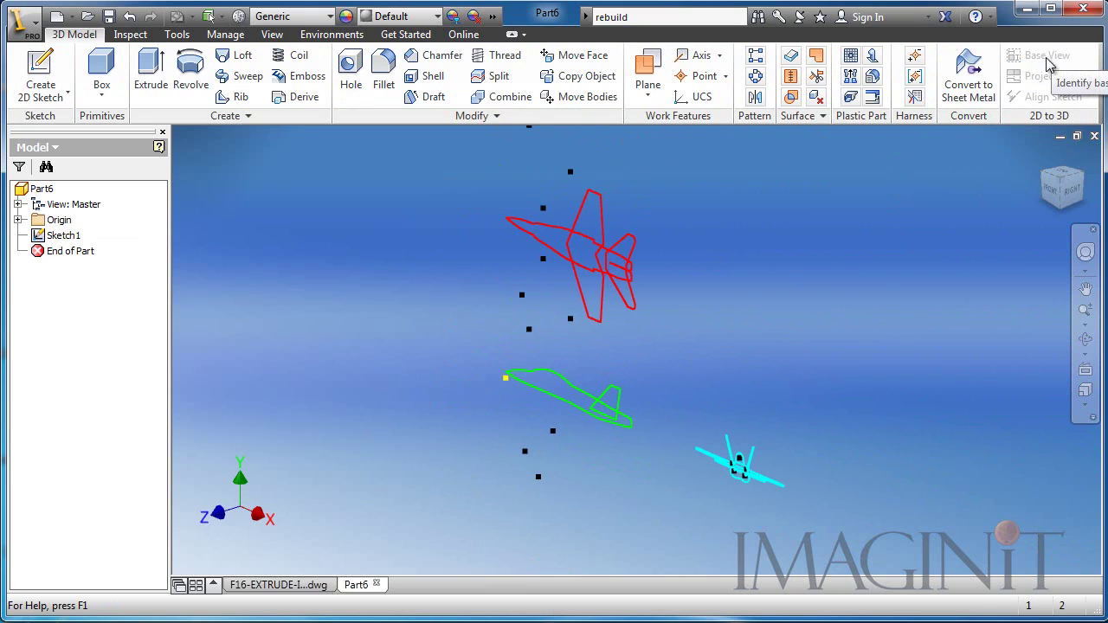
# - Save the new part as F16A in the PRACTICE COMPONENTS folder
pyautogui.click(110, 19)
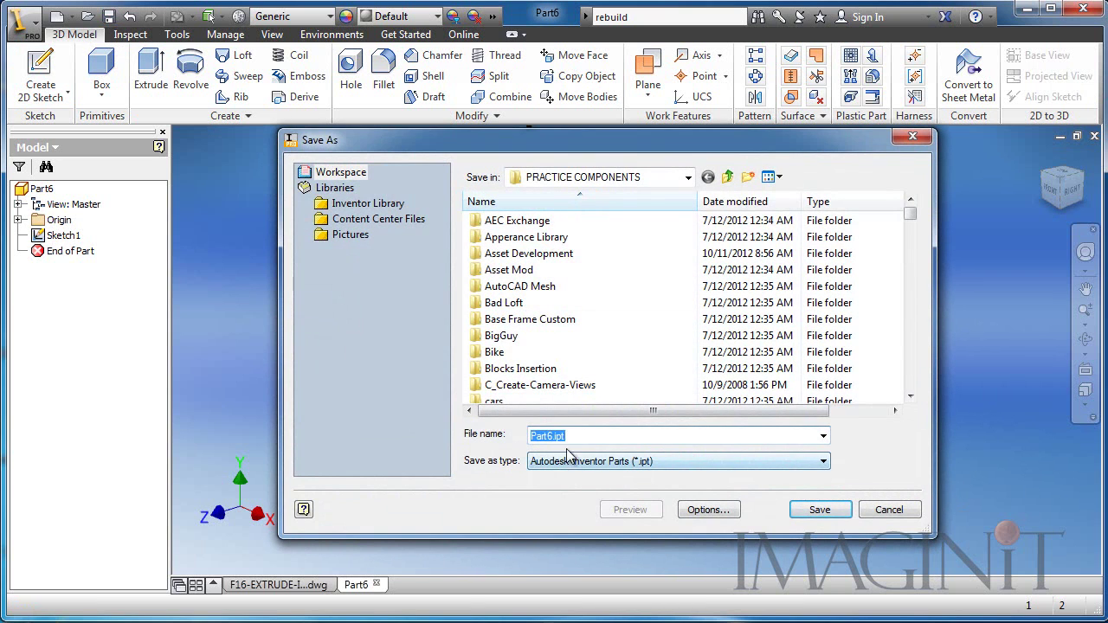
pyautogui.doubleClick(571, 433)
pyautogui.write('F')
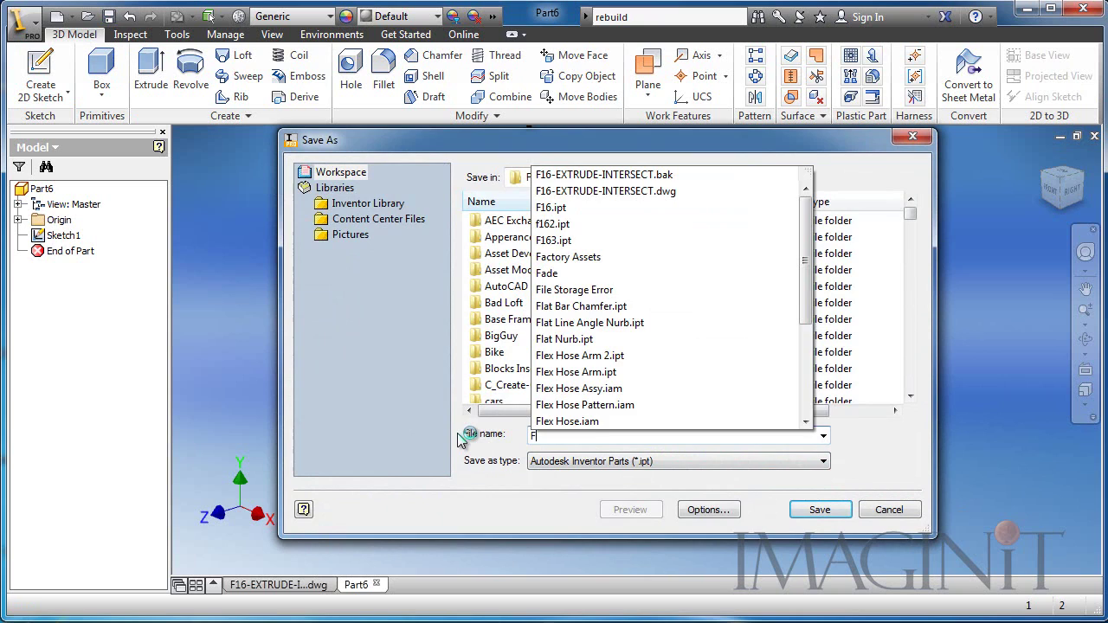
pyautogui.write('15')
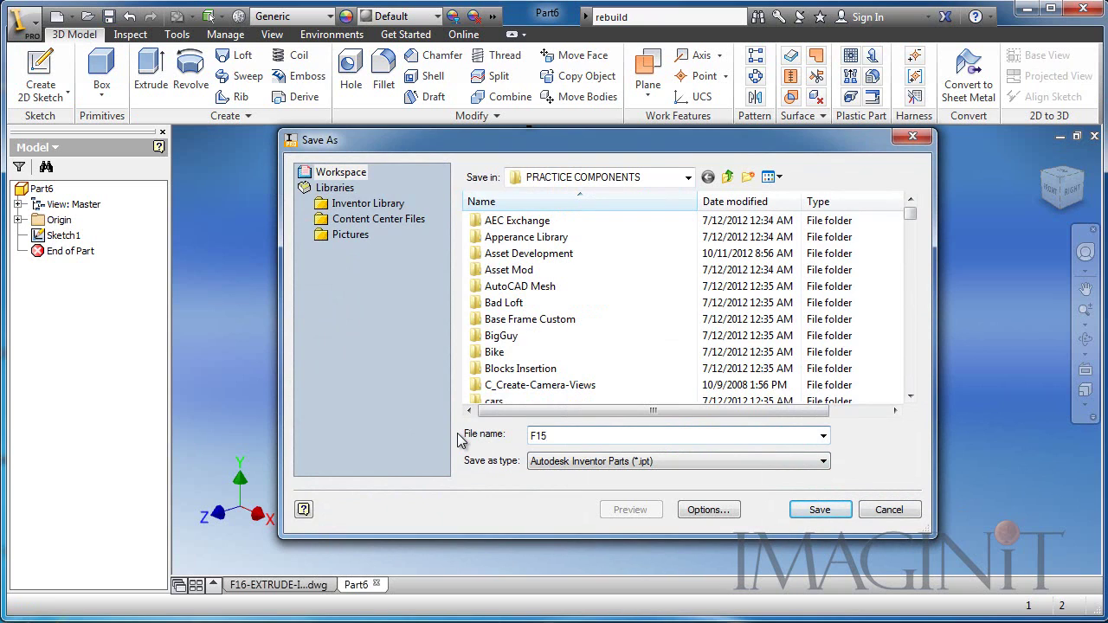
pyautogui.press('BackSpace')
pyautogui.write('6A')
pyautogui.click(822, 511)
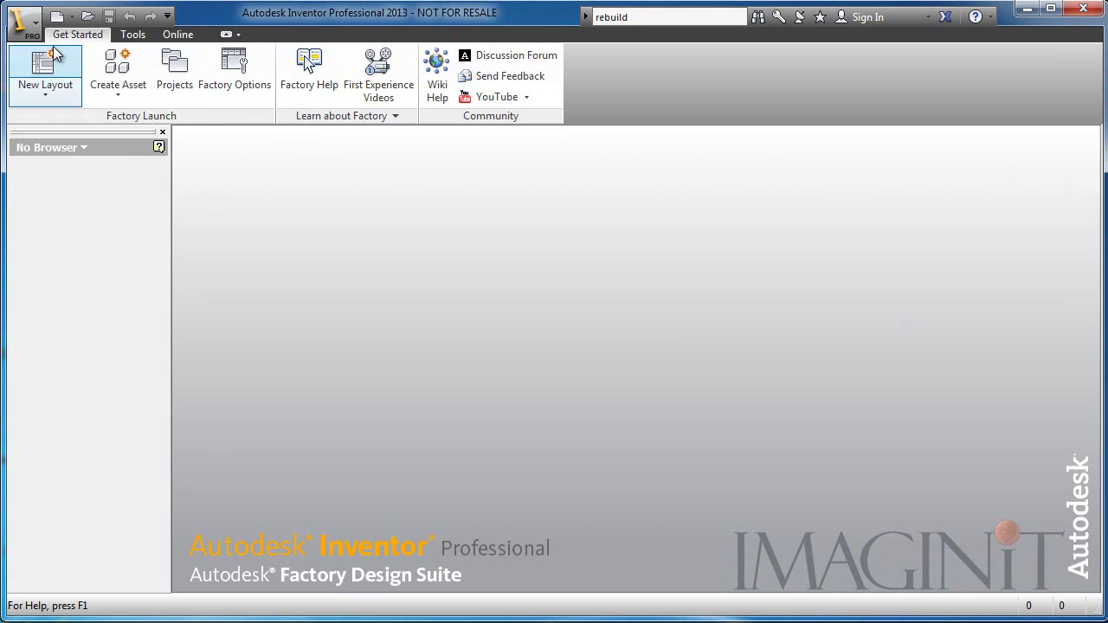
# - Reopen the part F16A.ipt from the recent documents
pyautogui.click(24, 23)
pyautogui.click(178, 134)
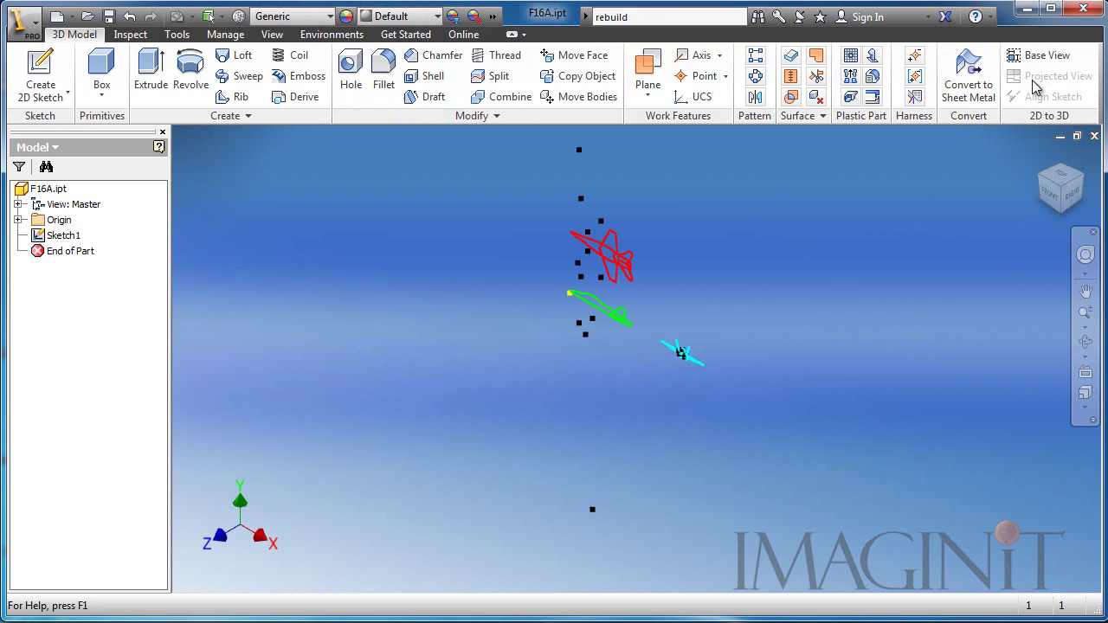
pyautogui.moveTo(650, 251)
pyautogui.mouseDown(button='middle')
pyautogui.moveTo(629, 329)
pyautogui.moveTo(572, 307)
pyautogui.mouseUp(button='middle')
pyautogui.scroll(-3, 627, 335)
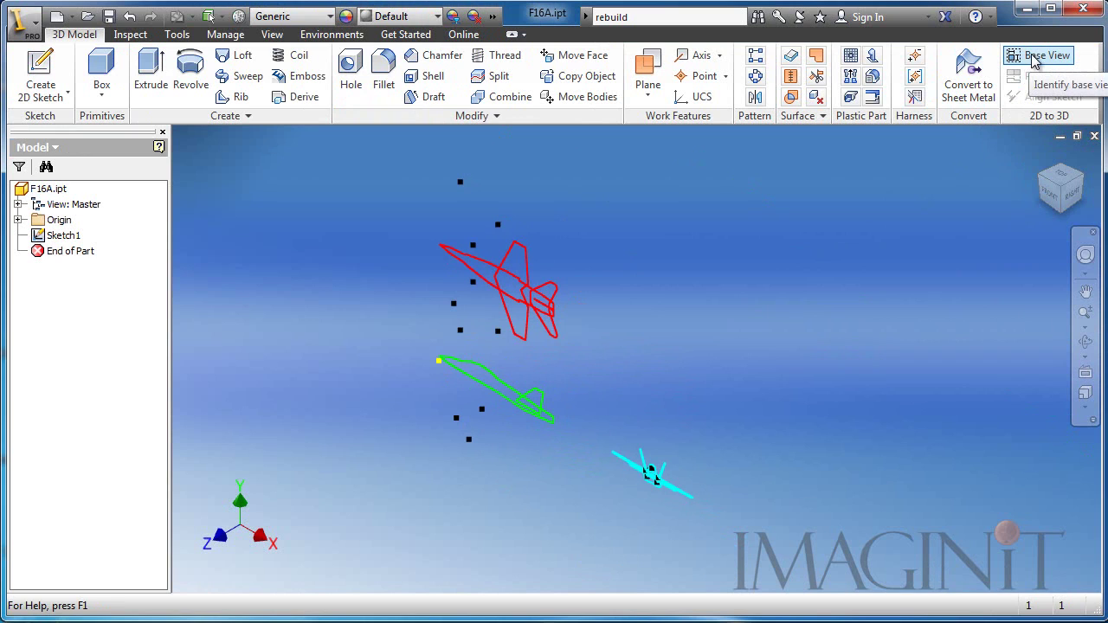
# - Define the aircraft's side profile as the base view on the front vertical face of the preview cube
pyautogui.click(1032, 61)
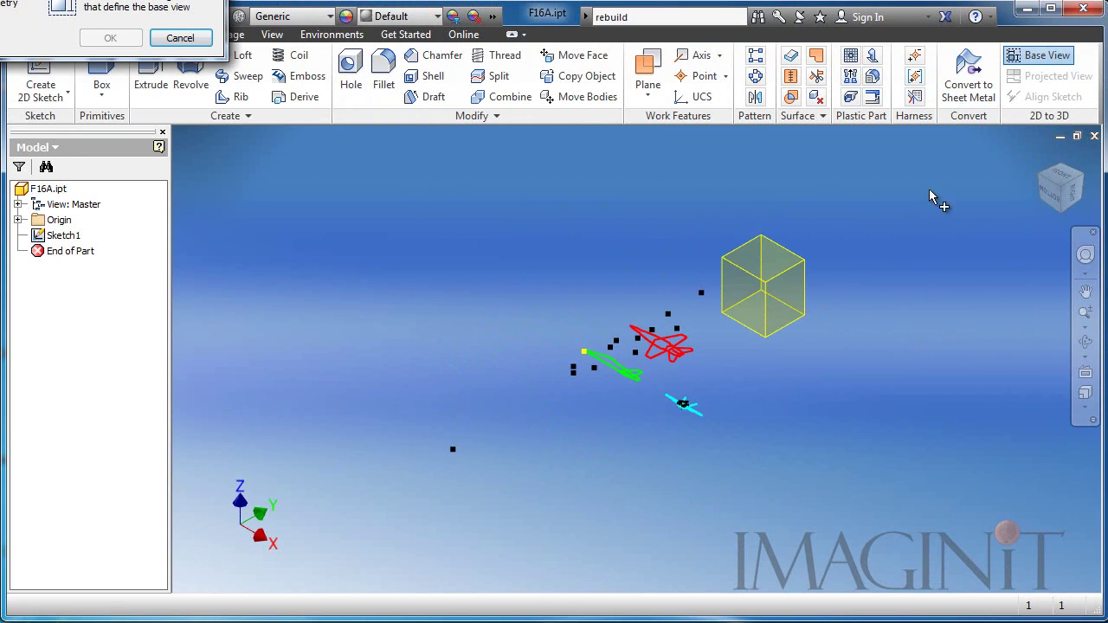
pyautogui.moveTo(130, 0); pyautogui.dragTo(368, 147)
pyautogui.scroll(-4, 749, 358)
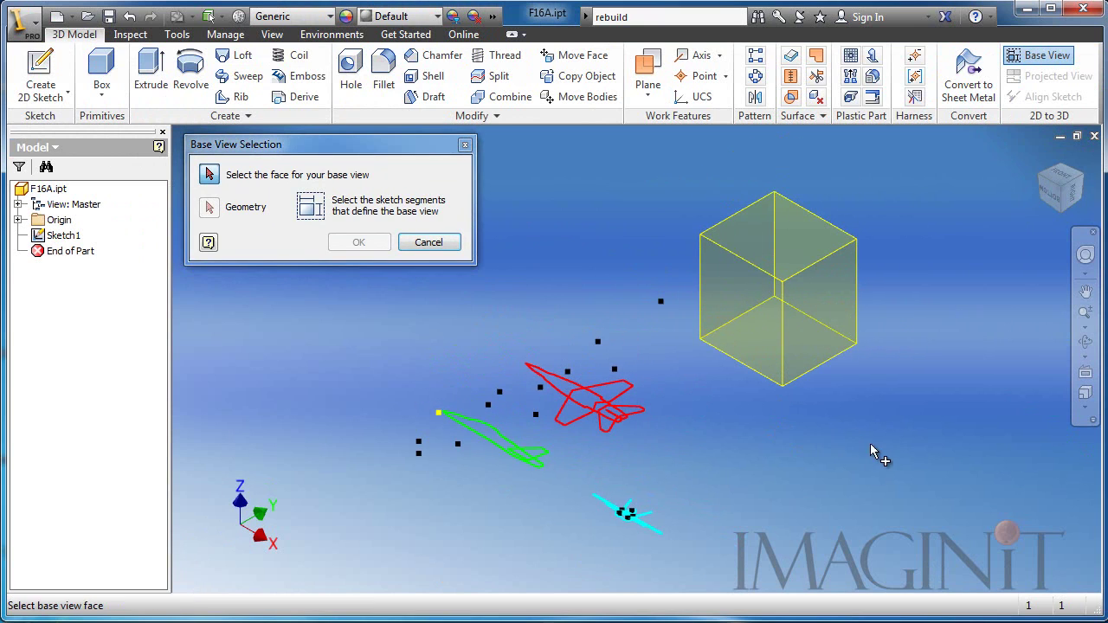
pyautogui.click(725, 292)
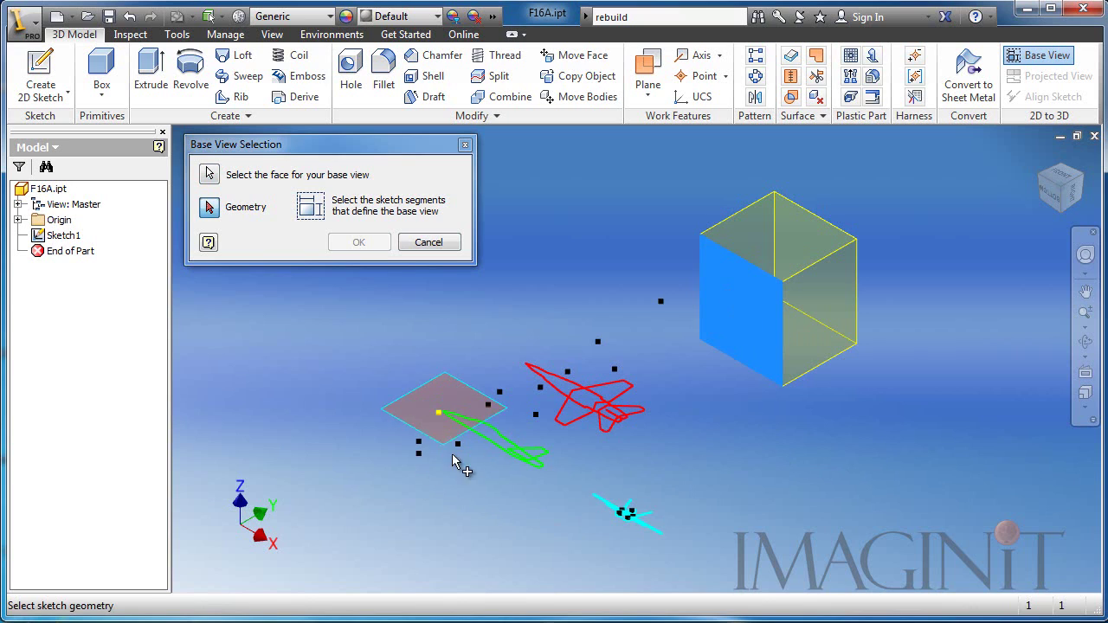
pyautogui.click(532, 493)
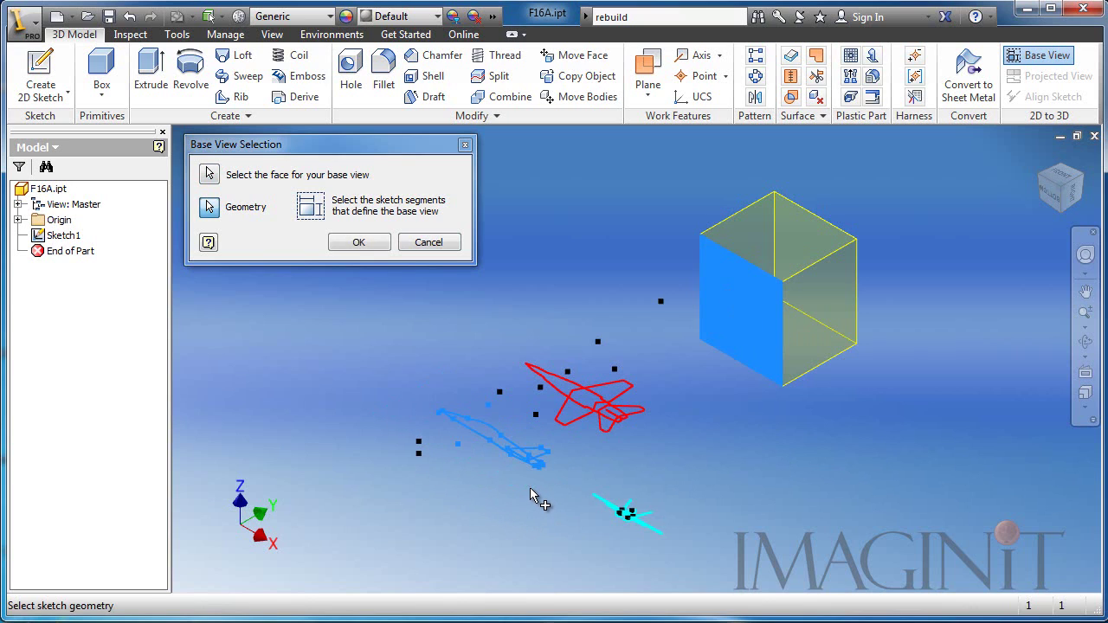
pyautogui.click(358, 242)
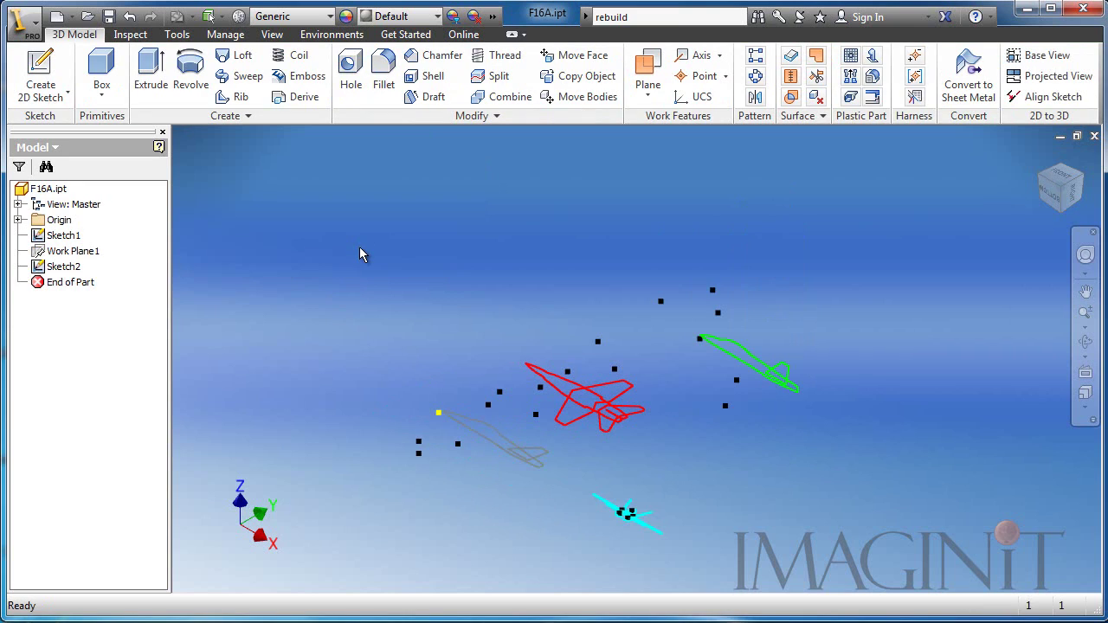
# - Create projected views from the aircraft's plan view and front view geometry
pyautogui.click(1041, 80)
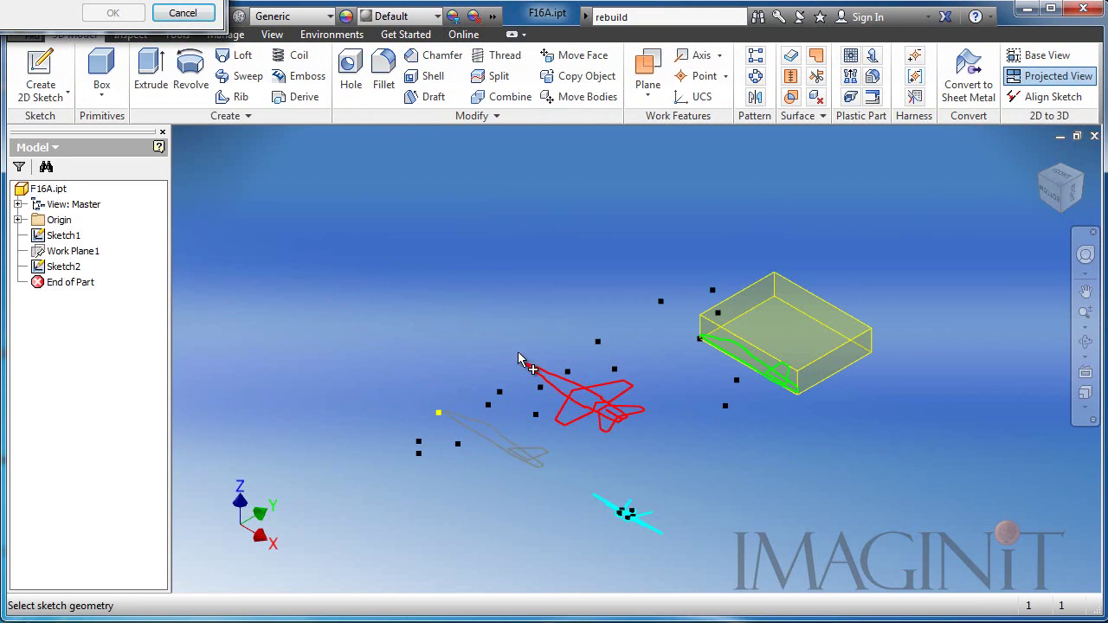
pyautogui.moveTo(133, 0); pyautogui.dragTo(383, 153)
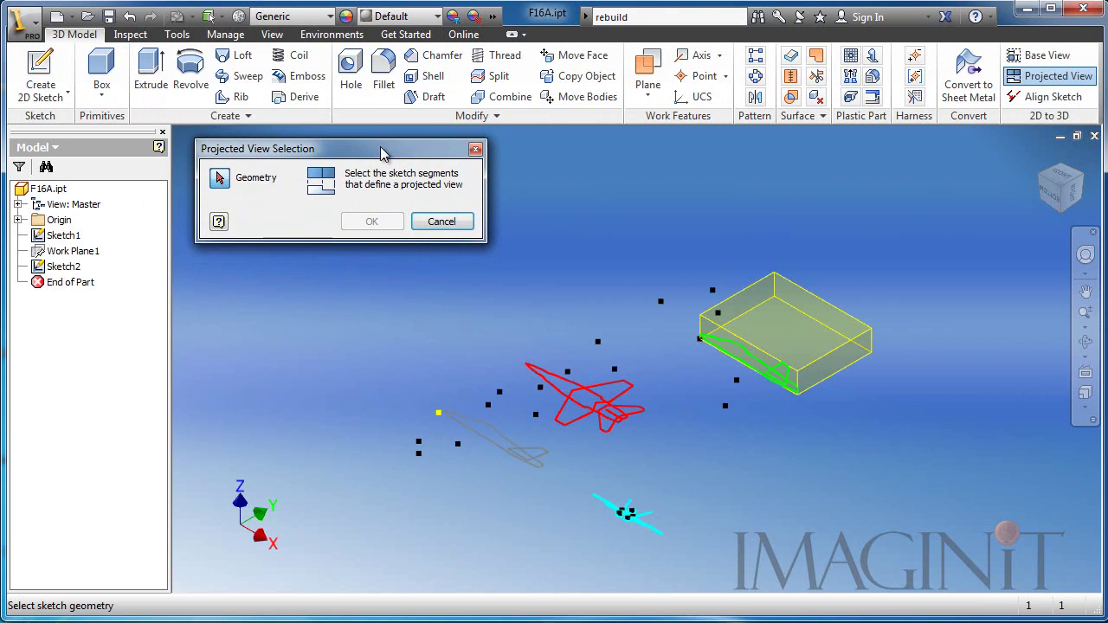
pyautogui.click(612, 463)
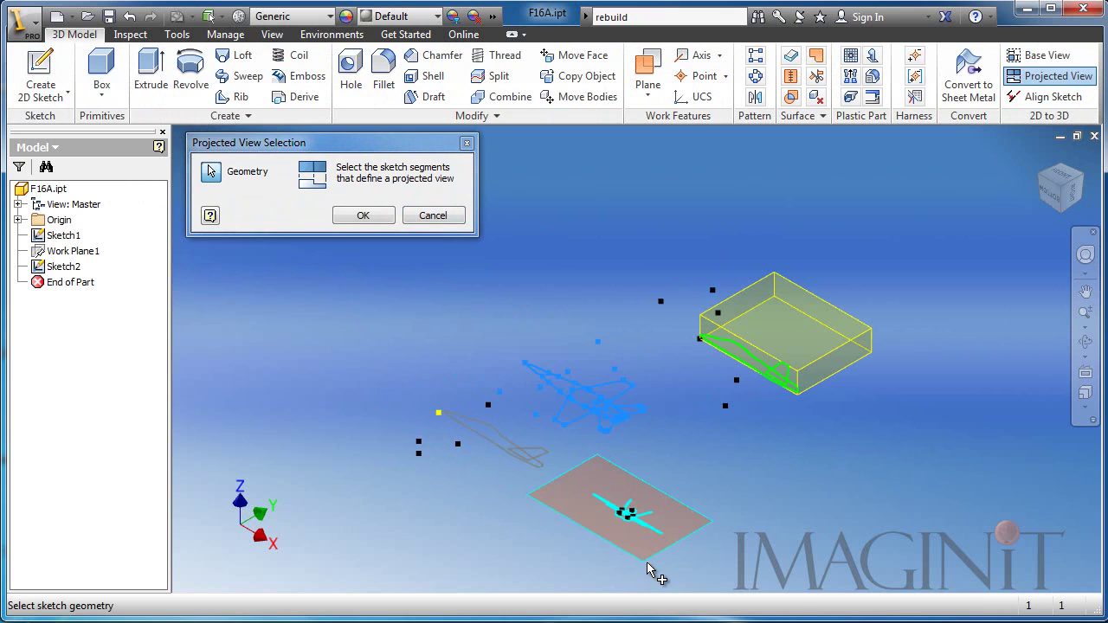
pyautogui.click(645, 526)
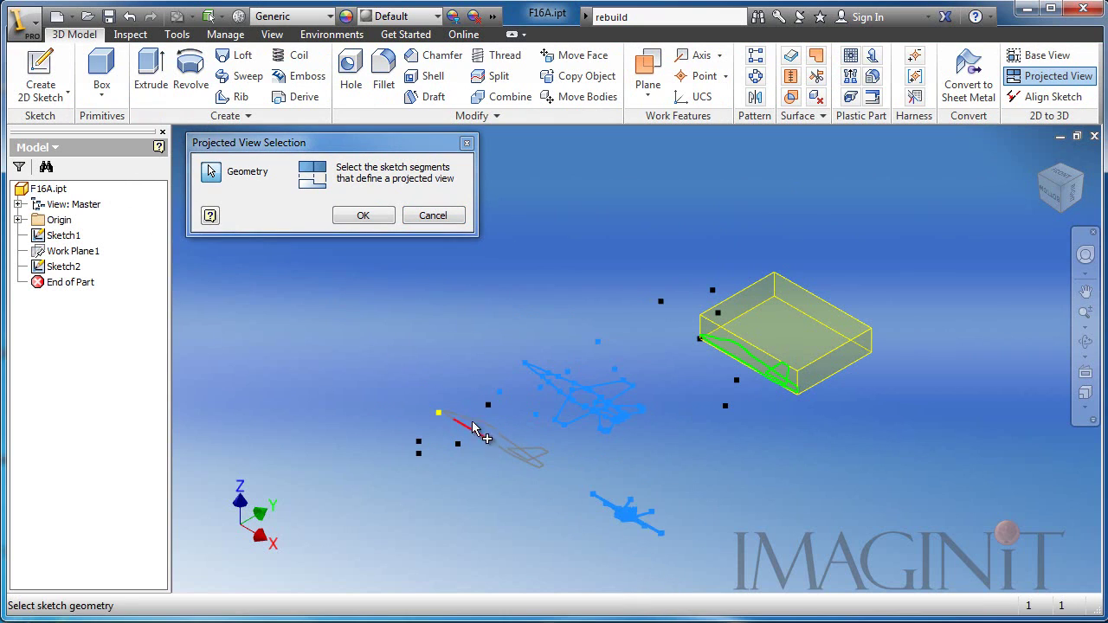
pyautogui.click(378, 222)
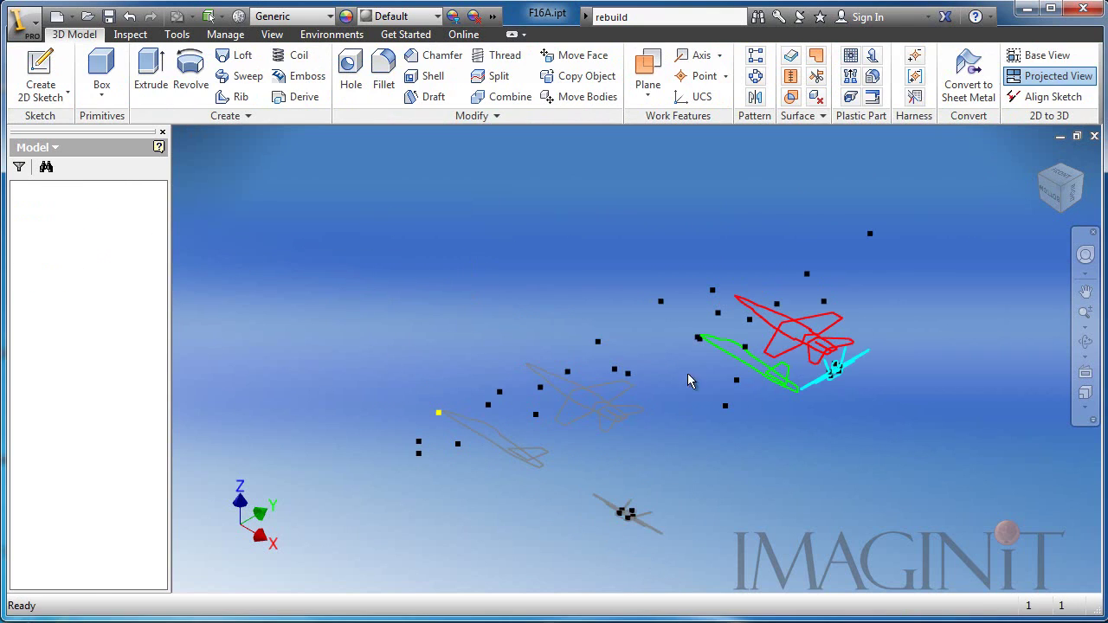
# - Delete the original pasted sketch, Sketch1, keeping only the base and projected view sketches
pyautogui.moveTo(868, 433)
pyautogui.mouseDown(button='middle')
pyautogui.moveTo(739, 435)
pyautogui.moveTo(726, 451)
pyautogui.mouseUp(button='middle')
pyautogui.moveTo(653, 392)
pyautogui.mouseDown(button='middle')
pyautogui.moveTo(655, 407)
pyautogui.moveTo(708, 414)
pyautogui.mouseUp(button='middle')
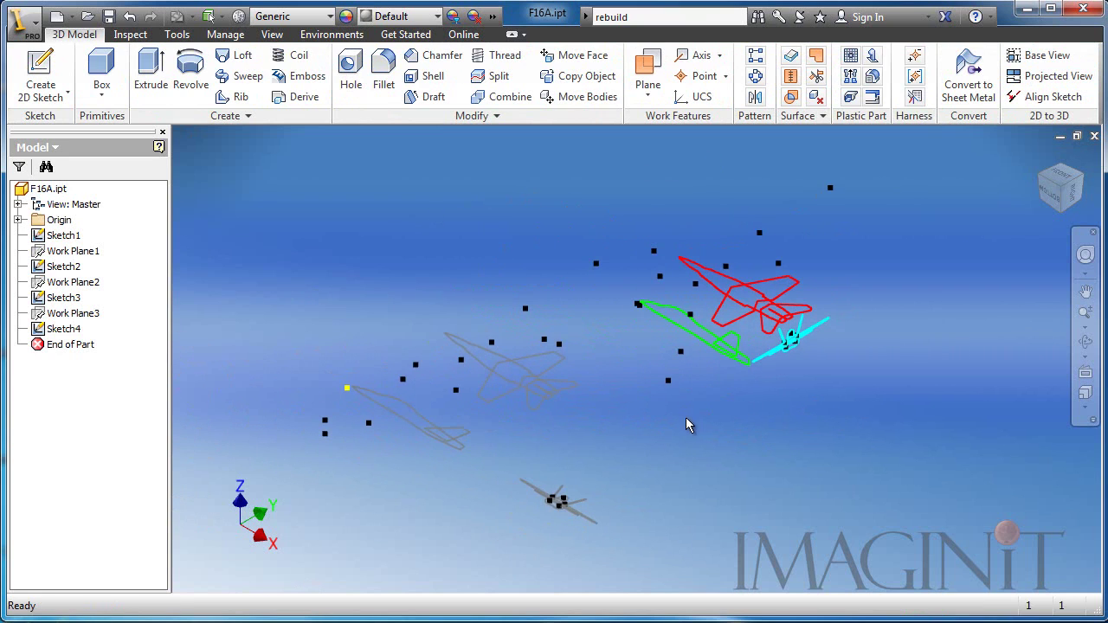
pyautogui.rightClick(66, 245)
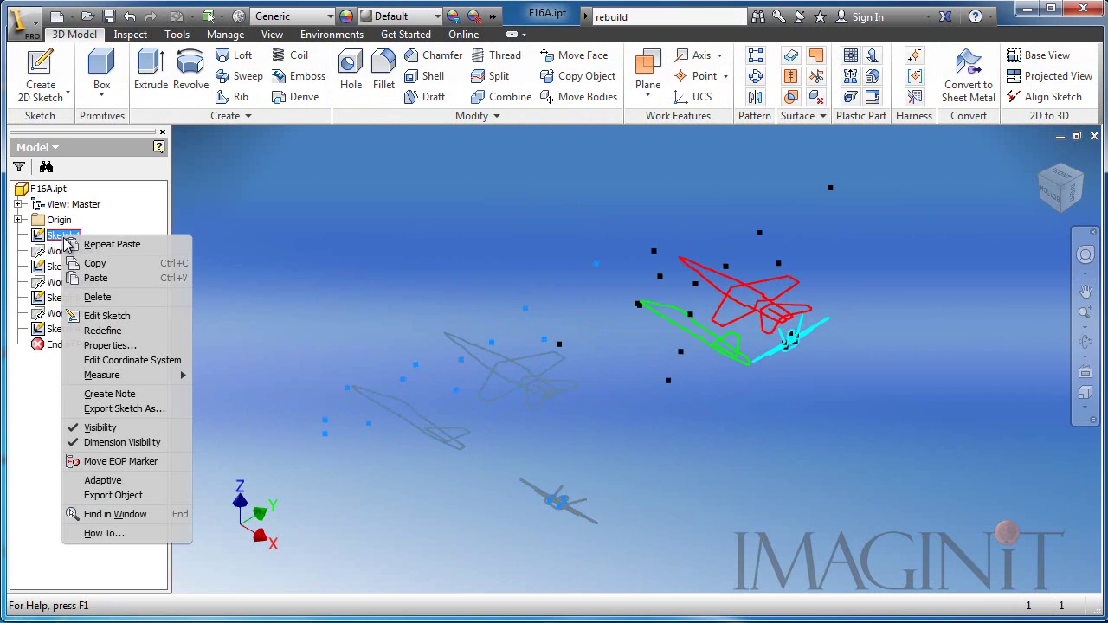
pyautogui.click(99, 296)
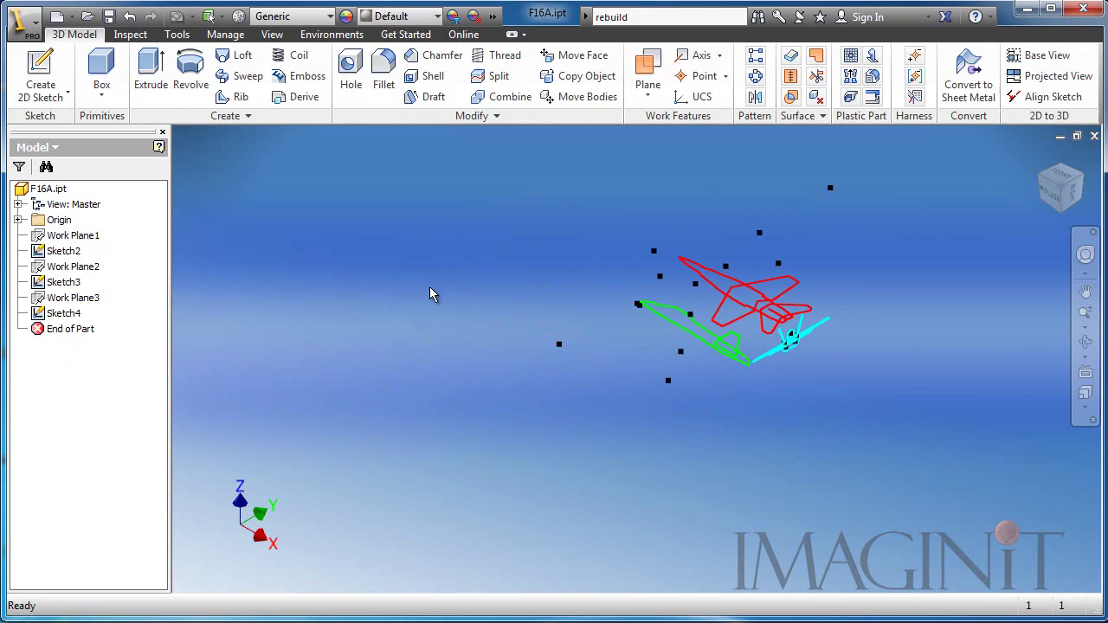
pyautogui.scroll(5, 585, 391)
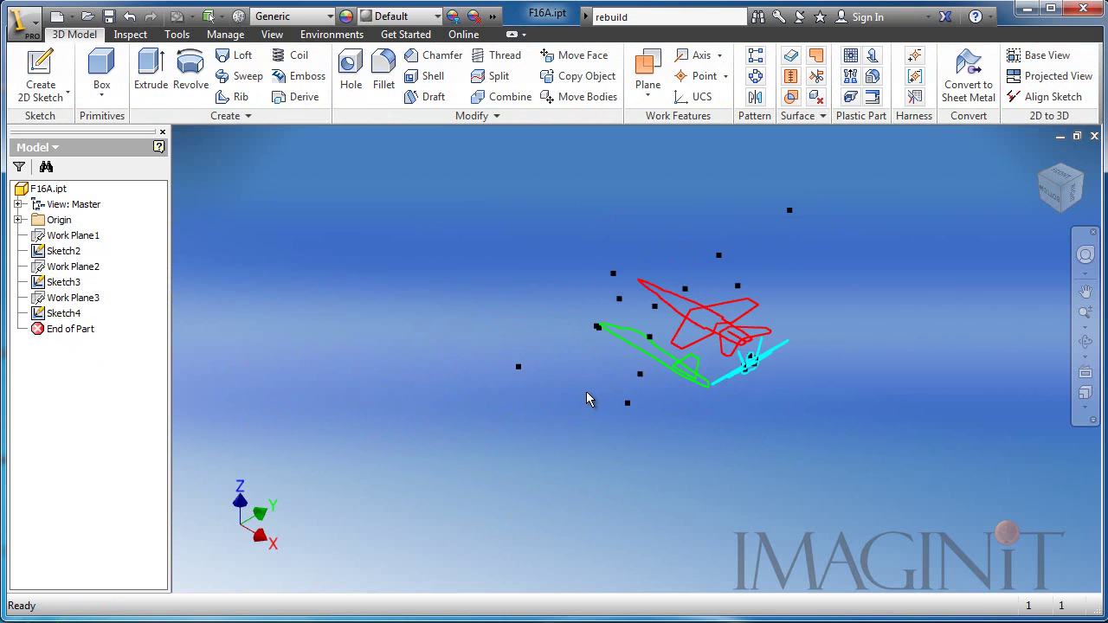
pyautogui.moveTo(583, 393); pyautogui.dragTo(542, 424, button='middle')
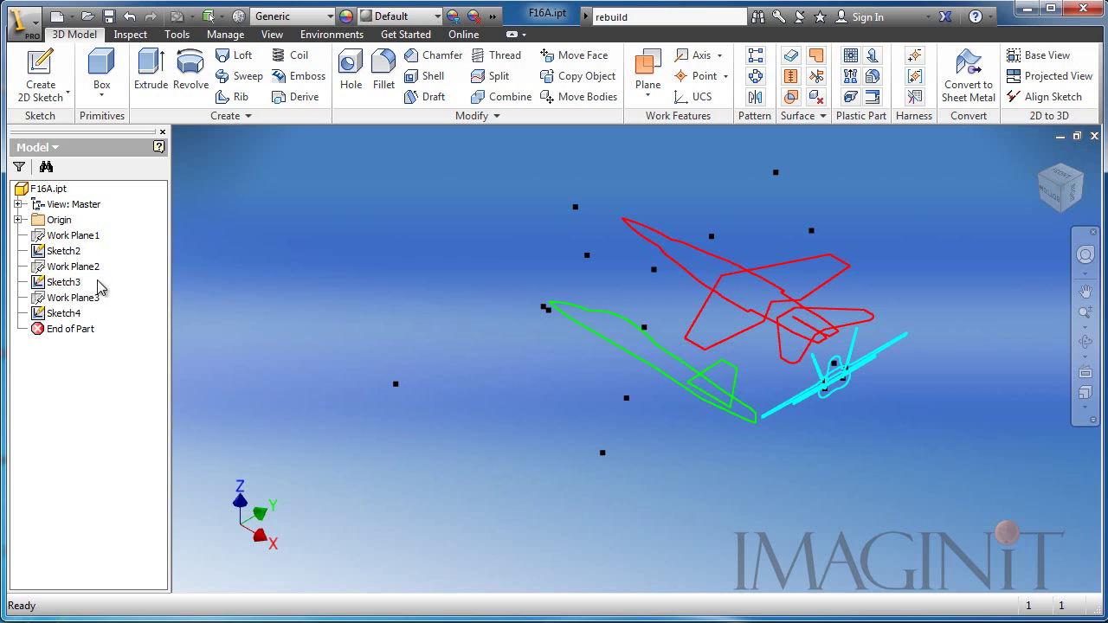
# - Extrude the side-view fuselage profile 48.875 in across the plan-view outline, past both wings, as a solid
pyautogui.moveTo(517, 473)
pyautogui.mouseDown(button='middle')
pyautogui.moveTo(481, 462)
pyautogui.moveTo(442, 468)
pyautogui.moveTo(450, 472)
pyautogui.mouseUp(button='middle')
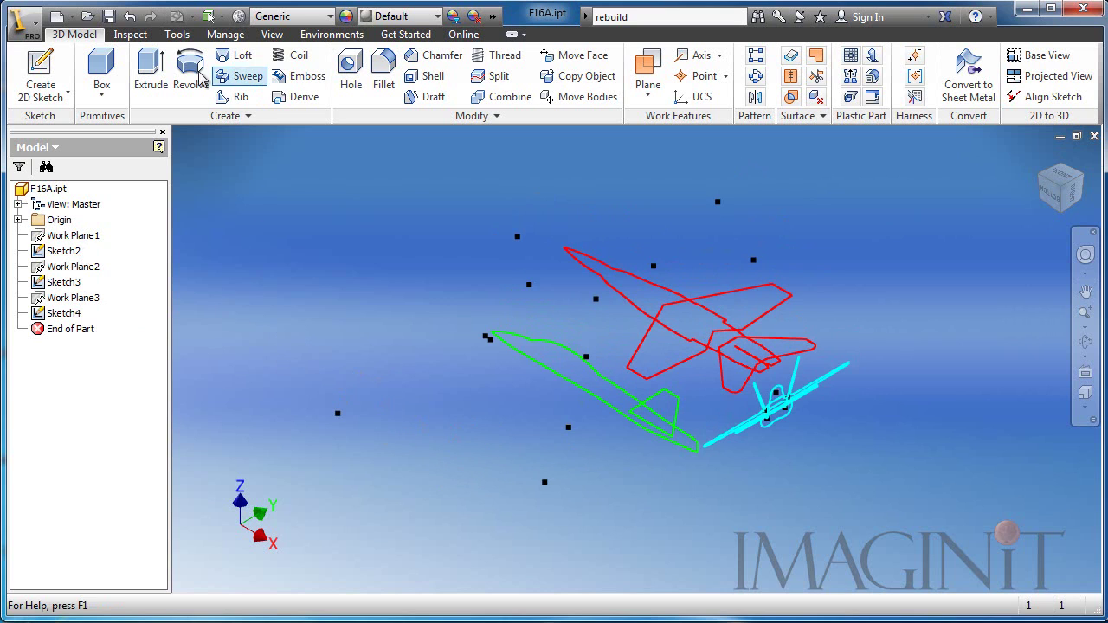
pyautogui.click(150, 74)
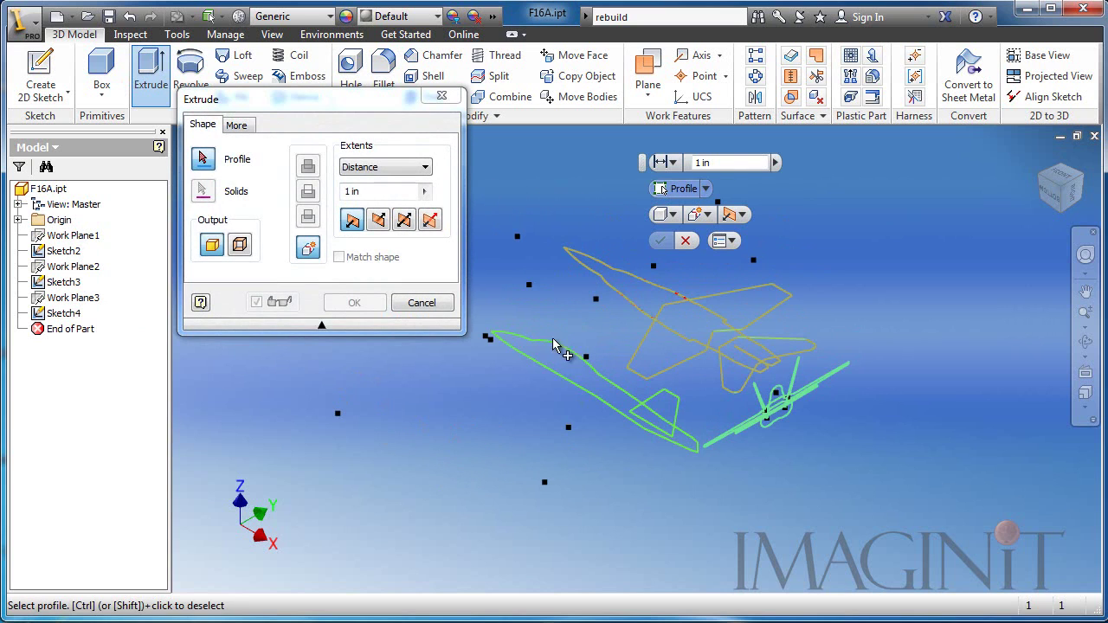
pyautogui.click(567, 372)
pyautogui.moveTo(554, 442); pyautogui.dragTo(834, 274)
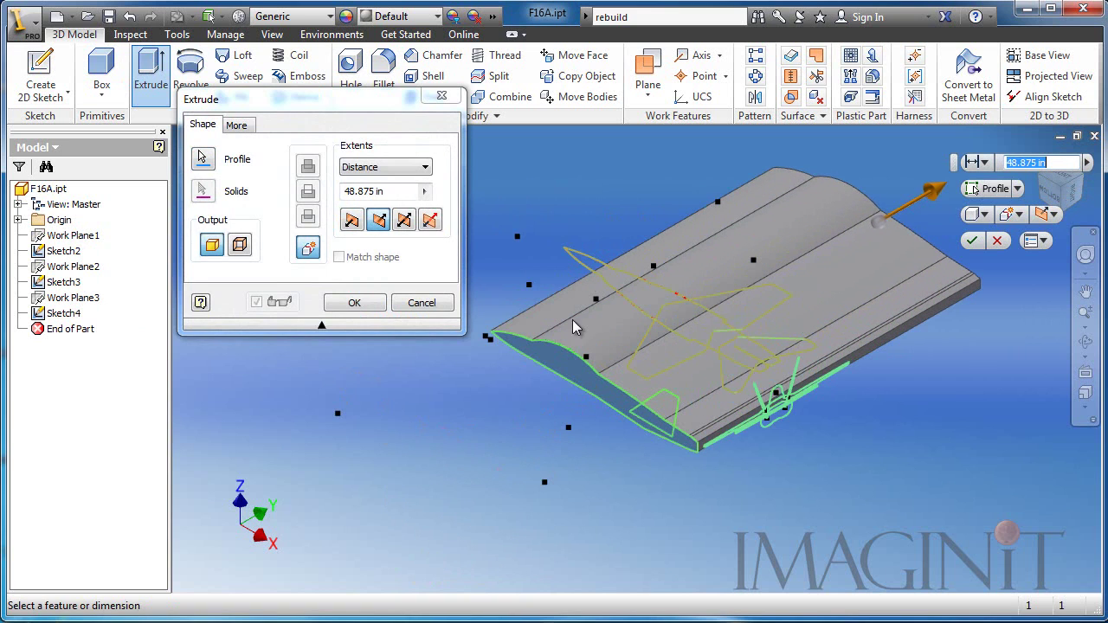
pyautogui.click(354, 302)
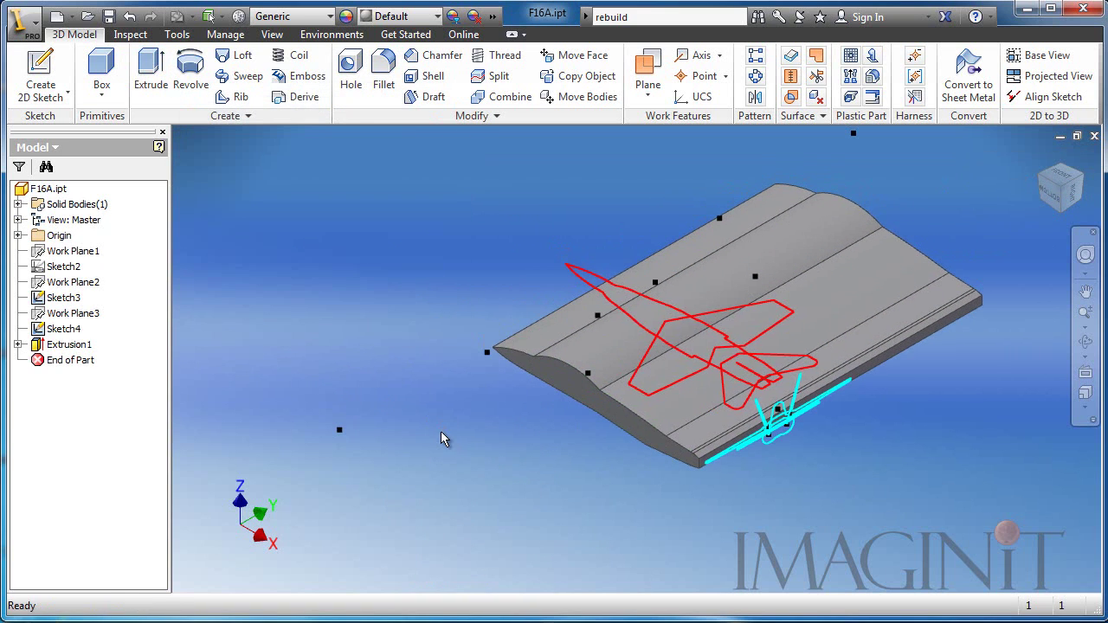
# - Extrude the plan-view fuselage profile 48.875 in downward through the side-profile solid, keeping only their intersection
pyautogui.press('e')
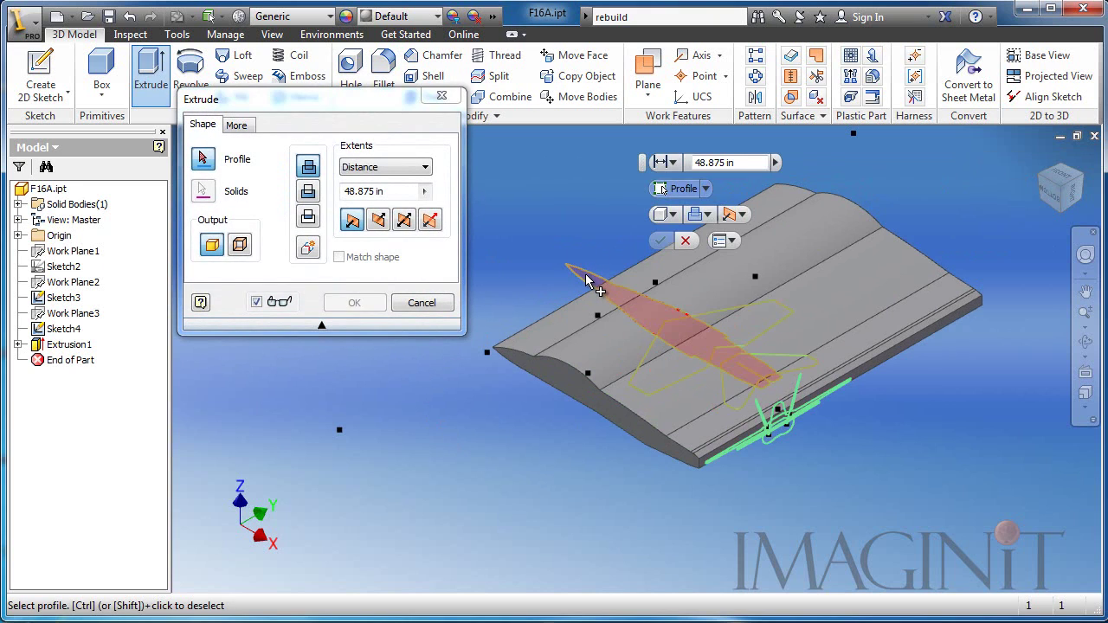
pyautogui.click(593, 275)
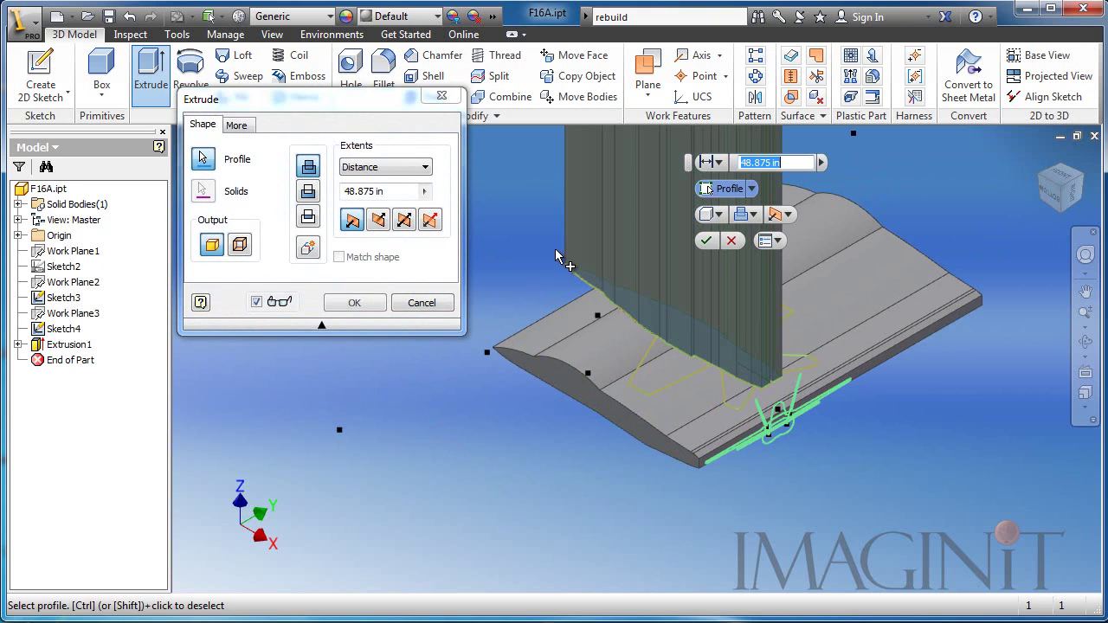
pyautogui.click(378, 222)
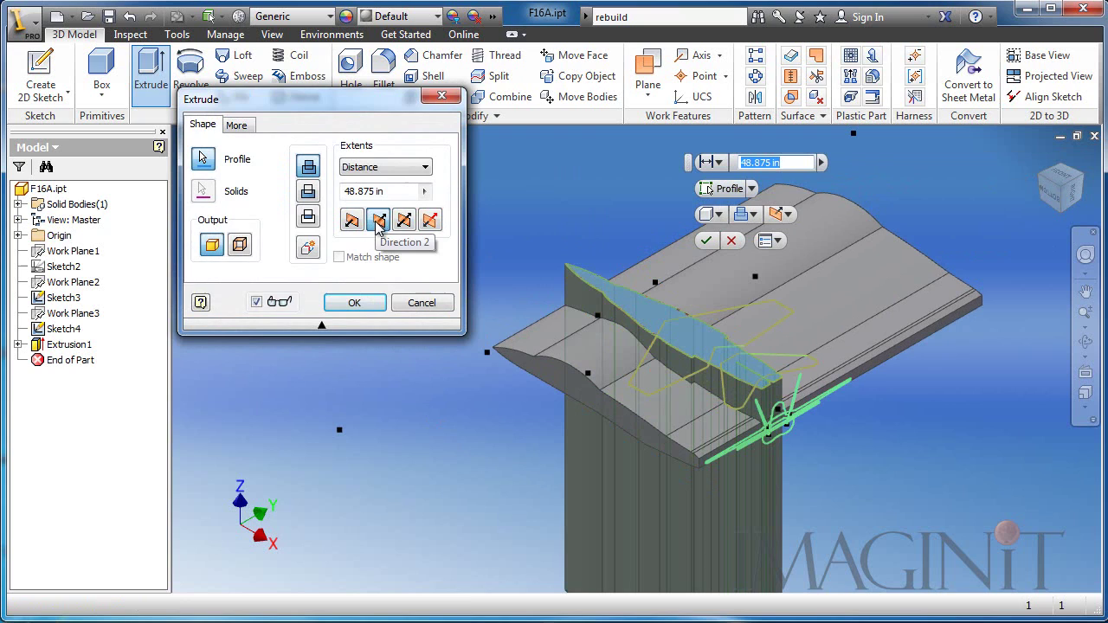
pyautogui.click(310, 219)
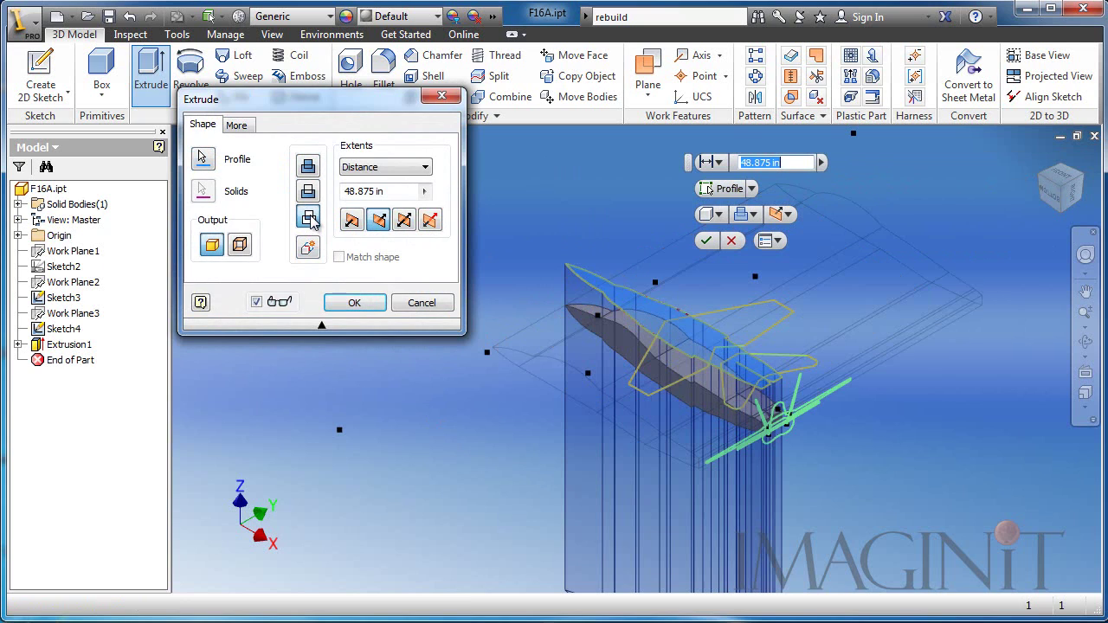
pyautogui.click(354, 303)
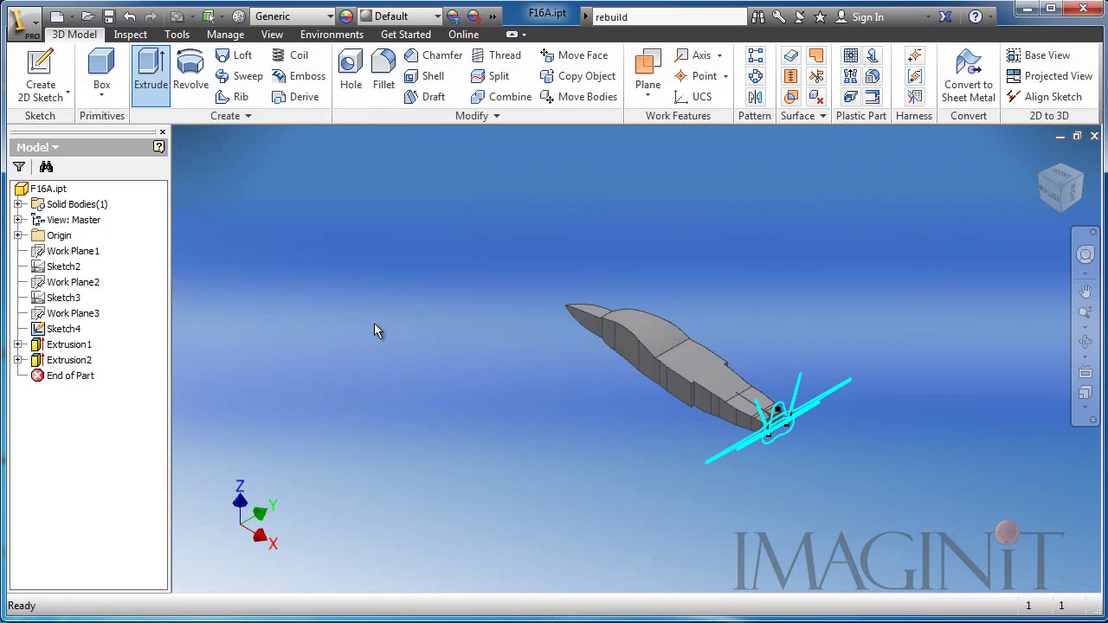
# - Extrude the front-view fuselage profile 48.875 in toward the nose and intersect it with the fuselage body
pyautogui.press('e')
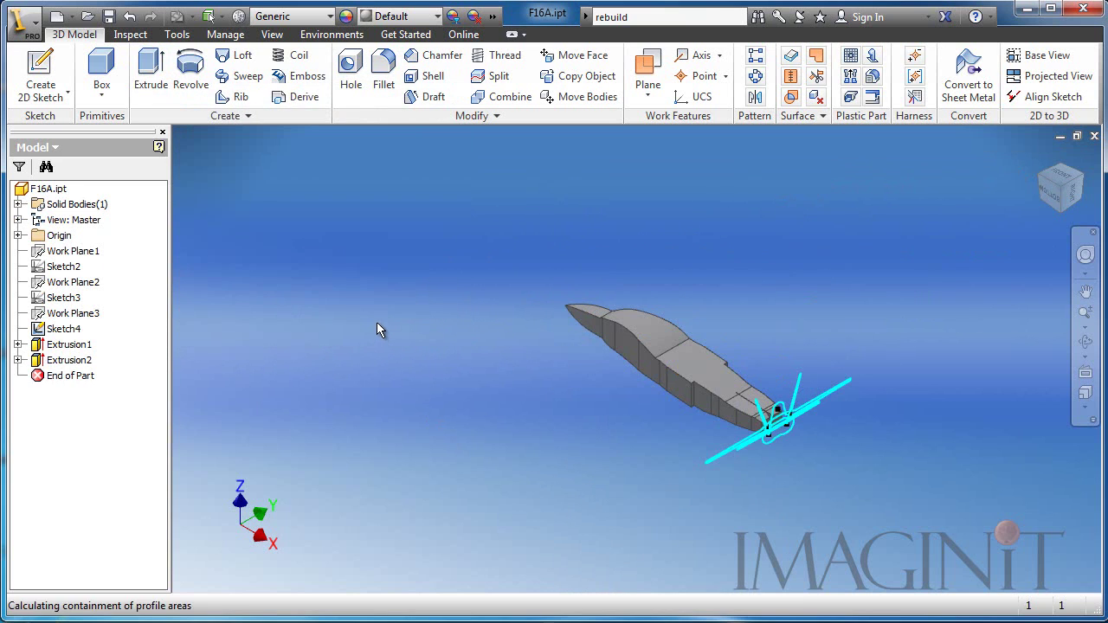
pyautogui.click(777, 434)
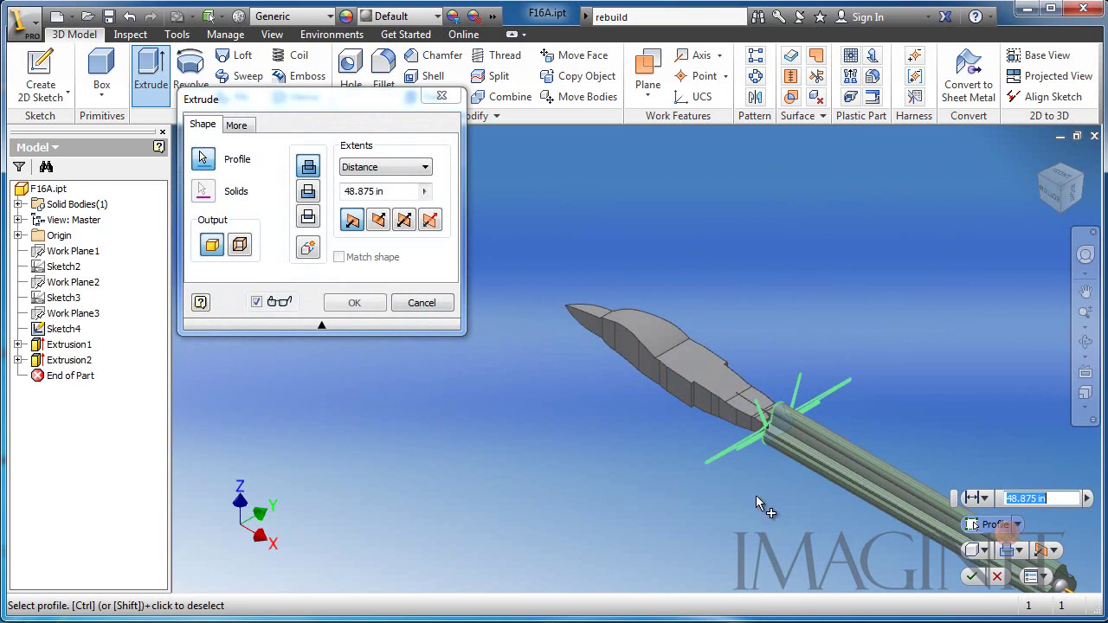
pyautogui.click(378, 219)
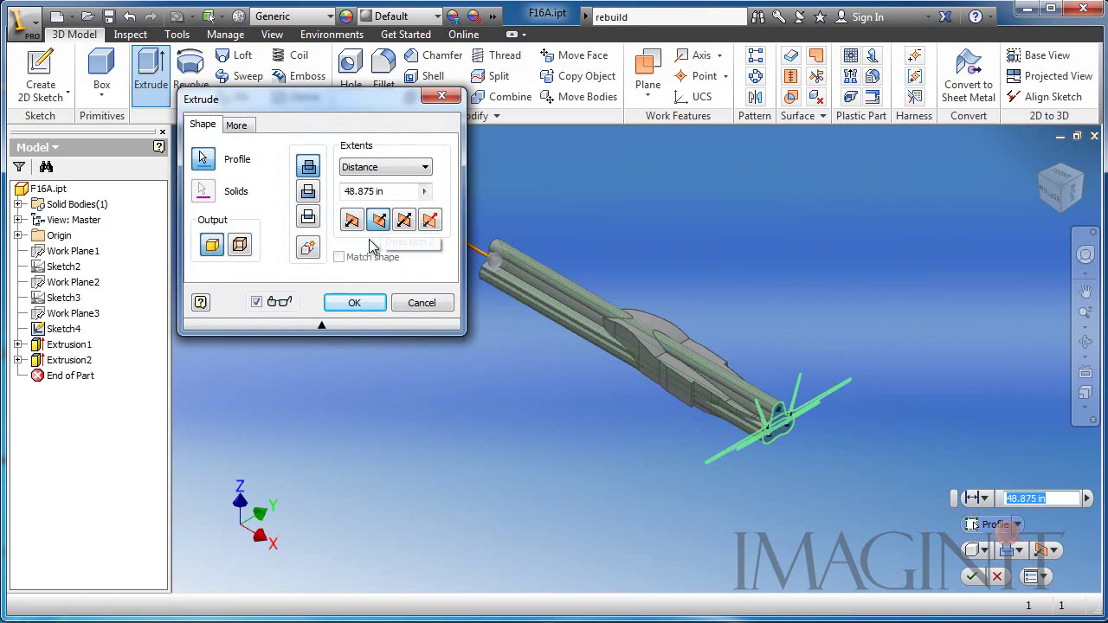
pyautogui.click(308, 218)
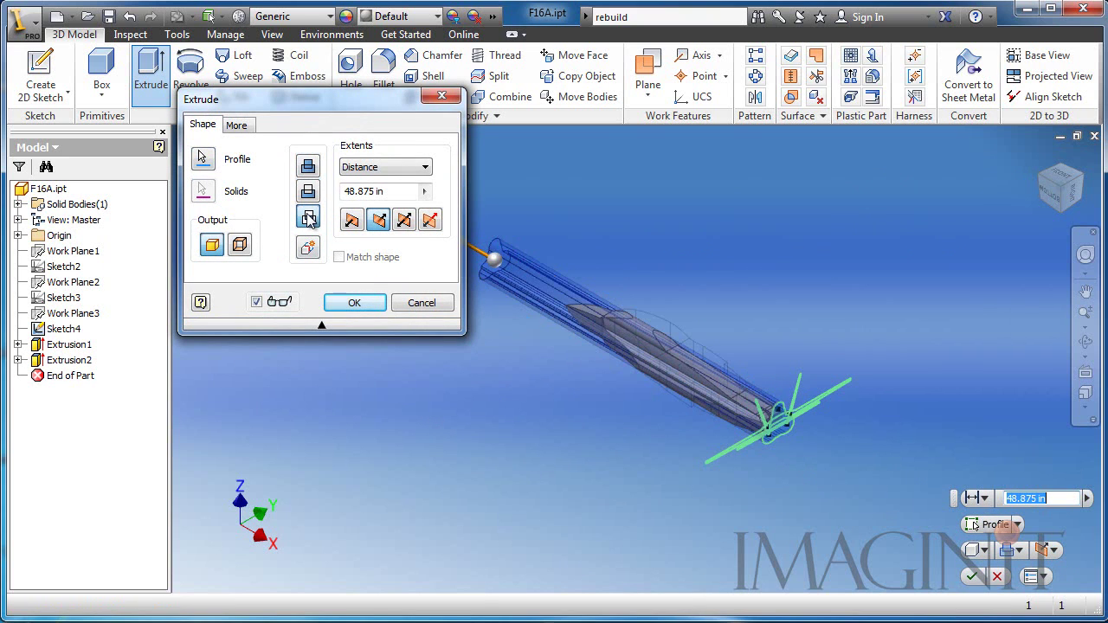
pyautogui.click(362, 305)
pyautogui.moveTo(654, 400); pyautogui.dragTo(622, 424, button='middle')
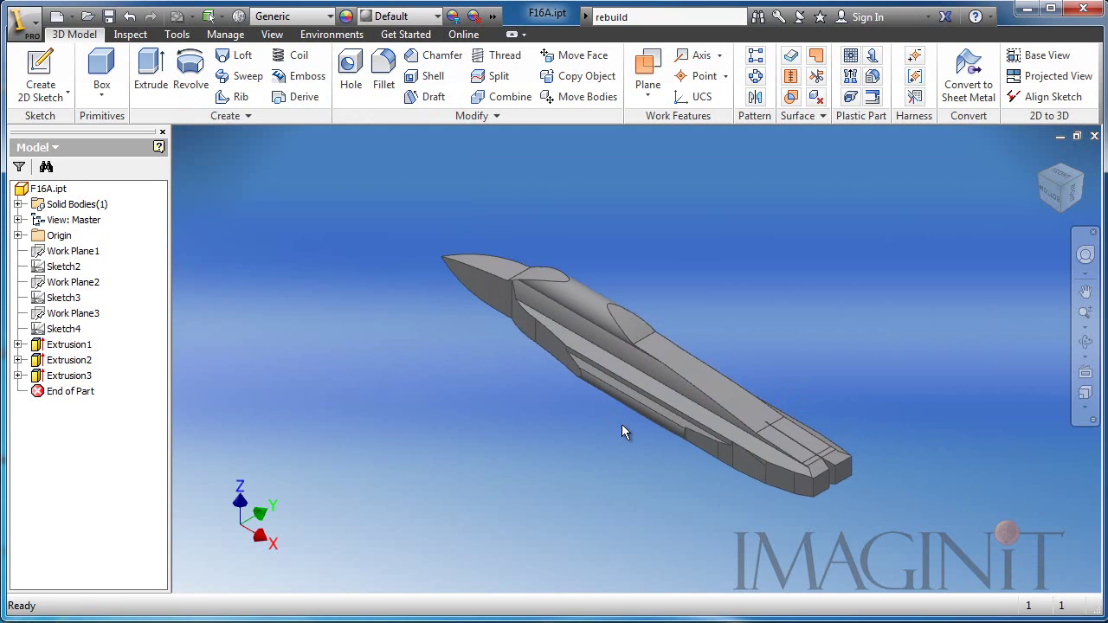
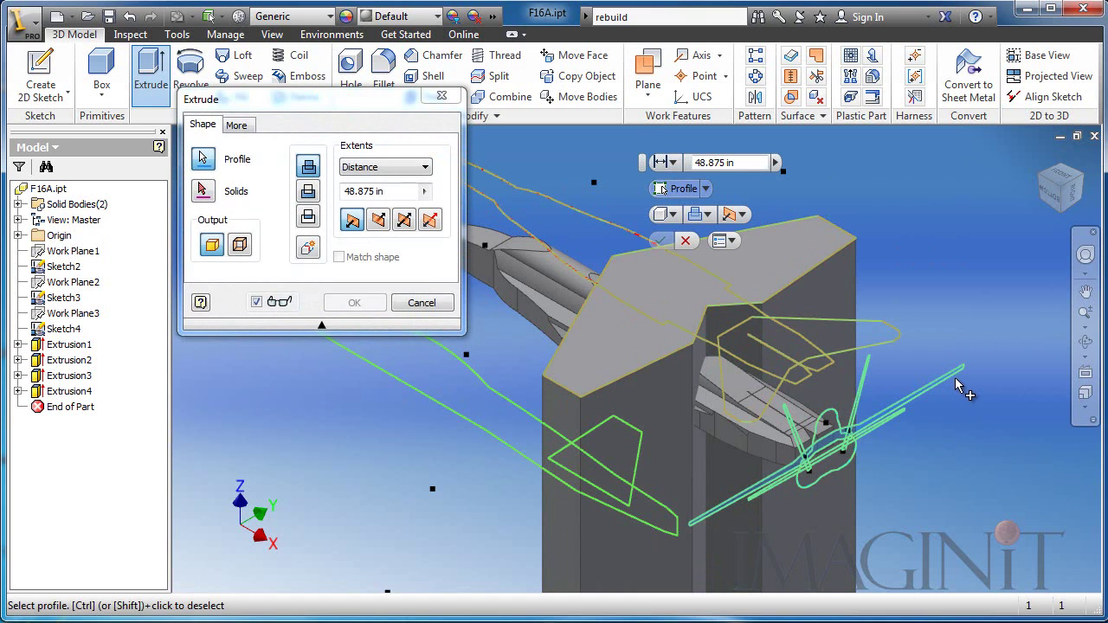
# - Extrude the front-view wing profile 48.875 in toward the nose, intersecting it only with the tall wing solid
pyautogui.click(204, 193)
pyautogui.click(811, 251)
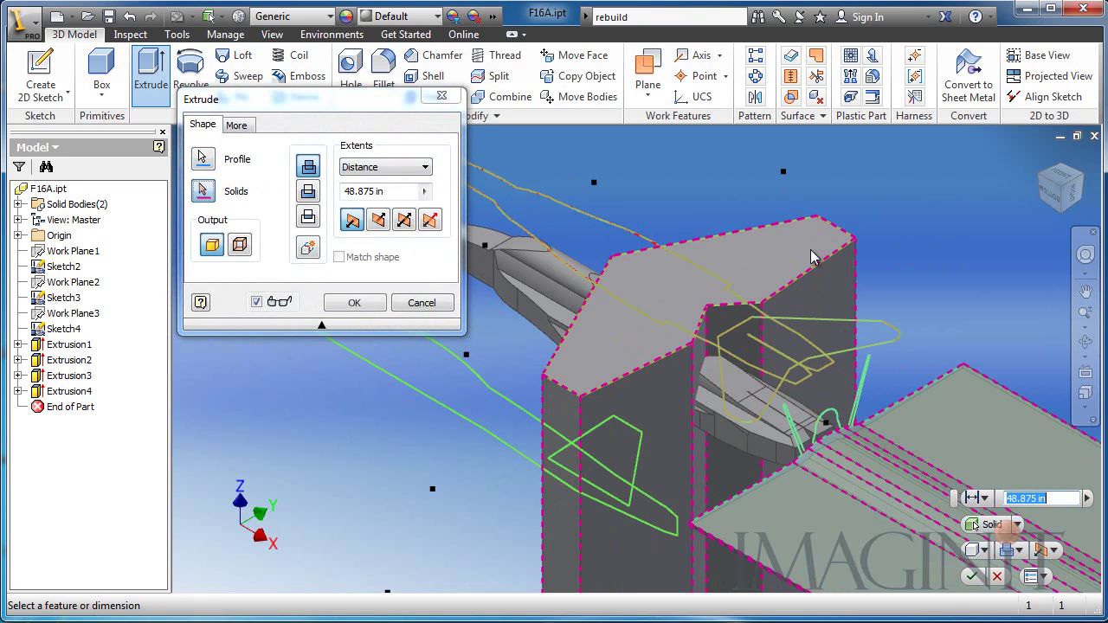
pyautogui.click(379, 222)
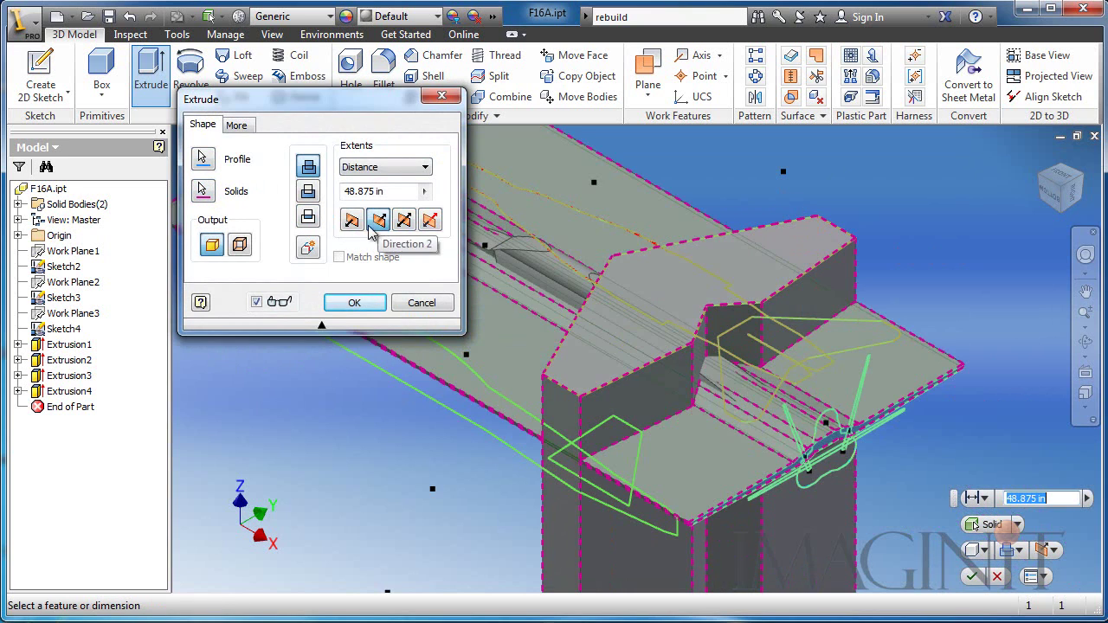
pyautogui.click(309, 218)
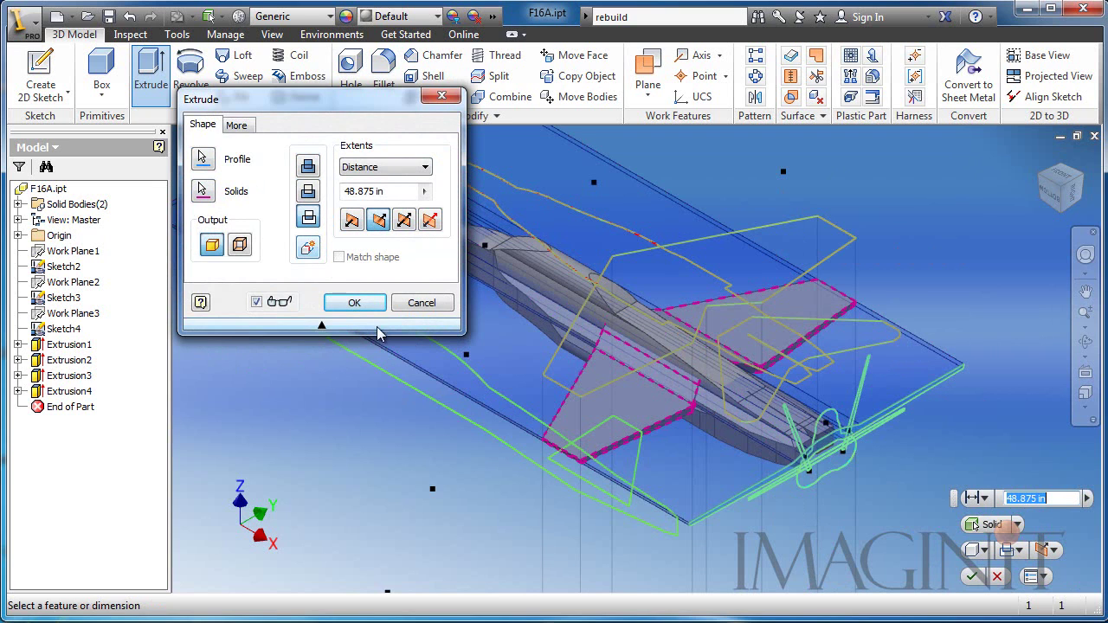
pyautogui.click(360, 303)
pyautogui.moveTo(364, 444); pyautogui.dragTo(365, 428, button='middle')
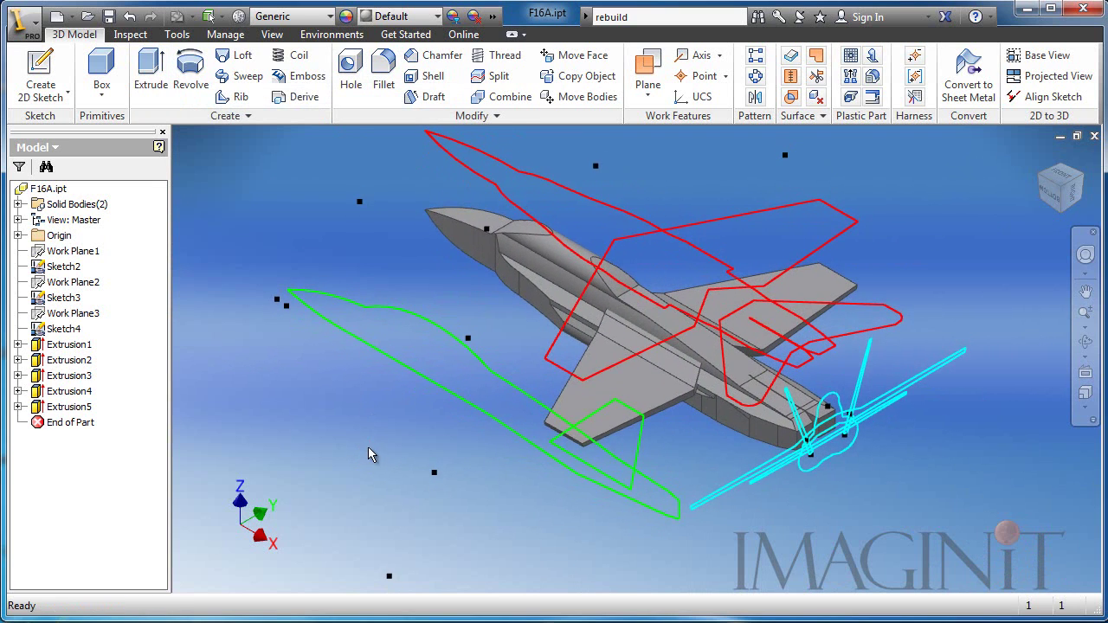
# - Extrude the plan-view horizontal tail outline 48.875 in downward as a new solid
pyautogui.click(154, 69)
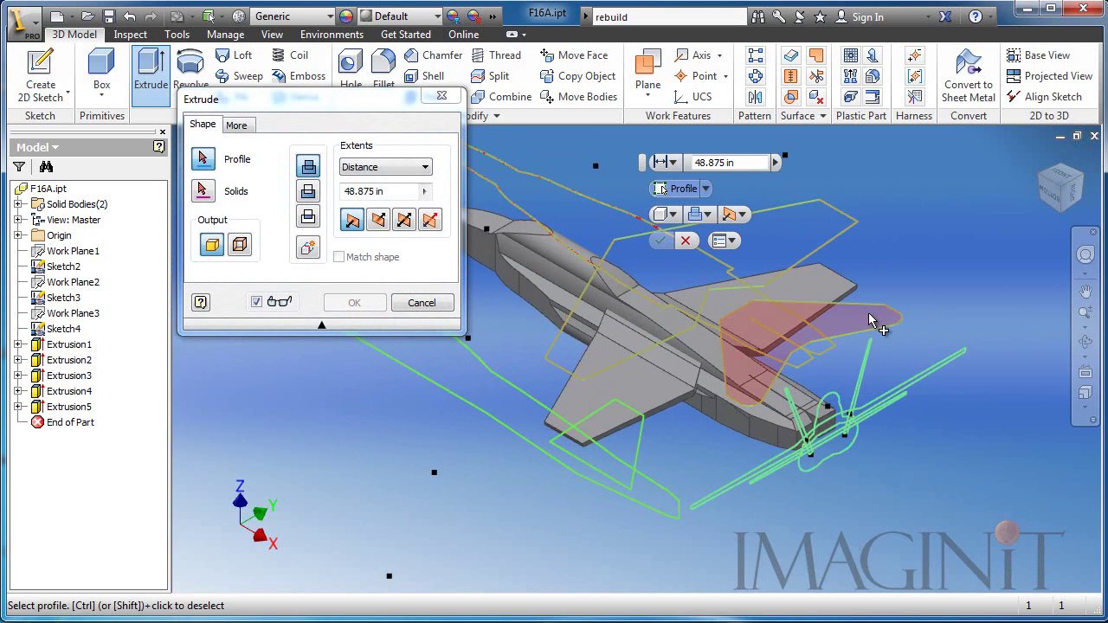
pyautogui.click(883, 322)
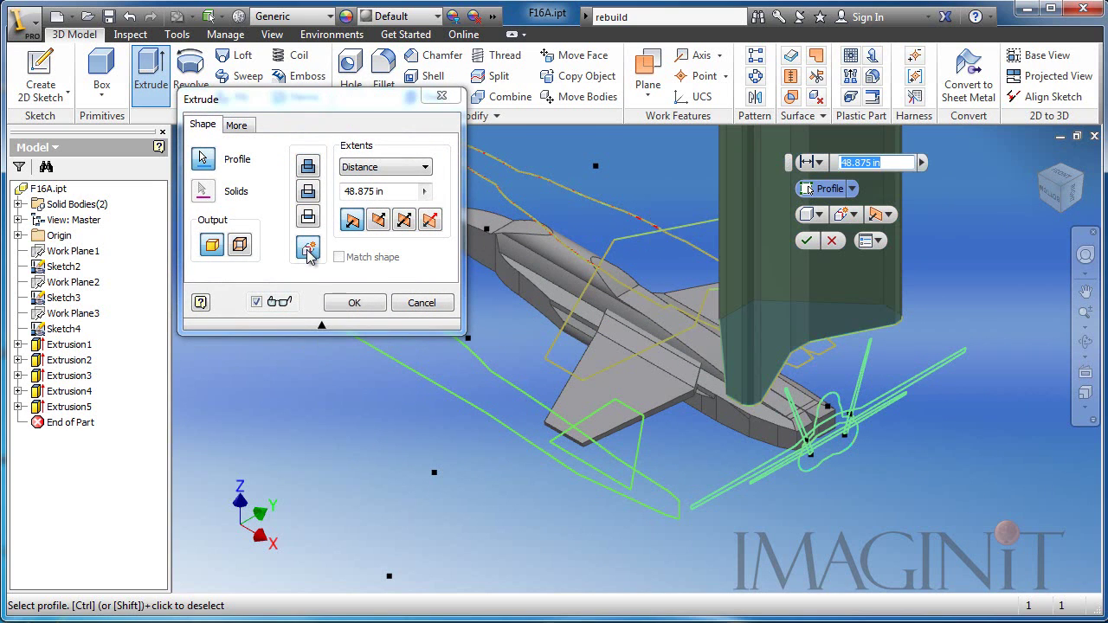
pyautogui.click(377, 219)
pyautogui.click(354, 302)
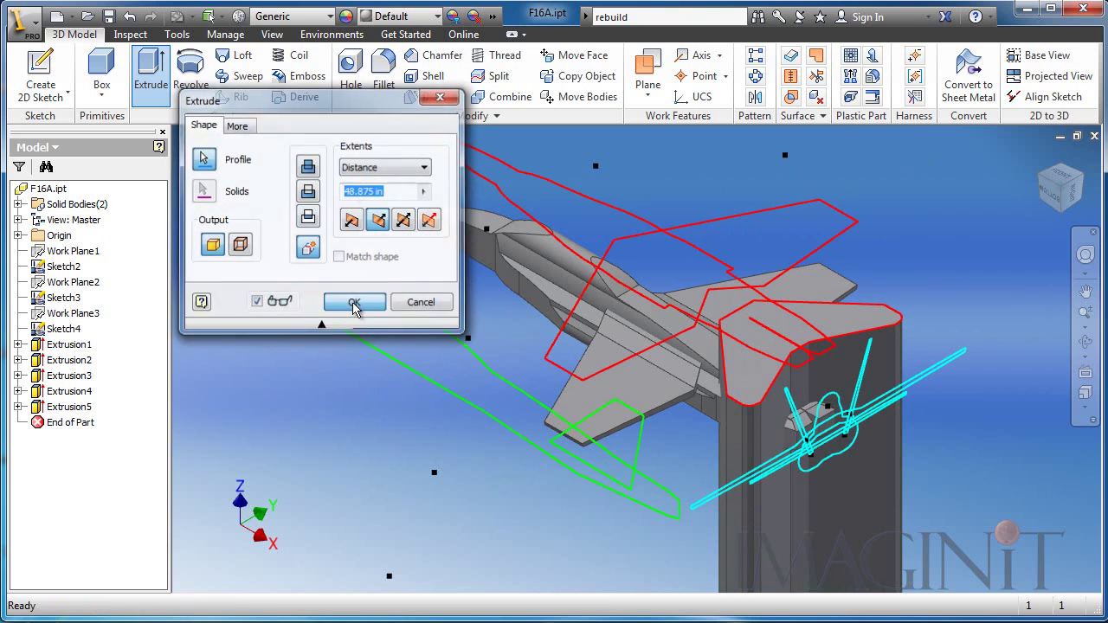
# - Extrude the front-view horizontal tail profile 48.875 in toward the nose, intersecting it only with the tall tail solid
pyautogui.press('e')
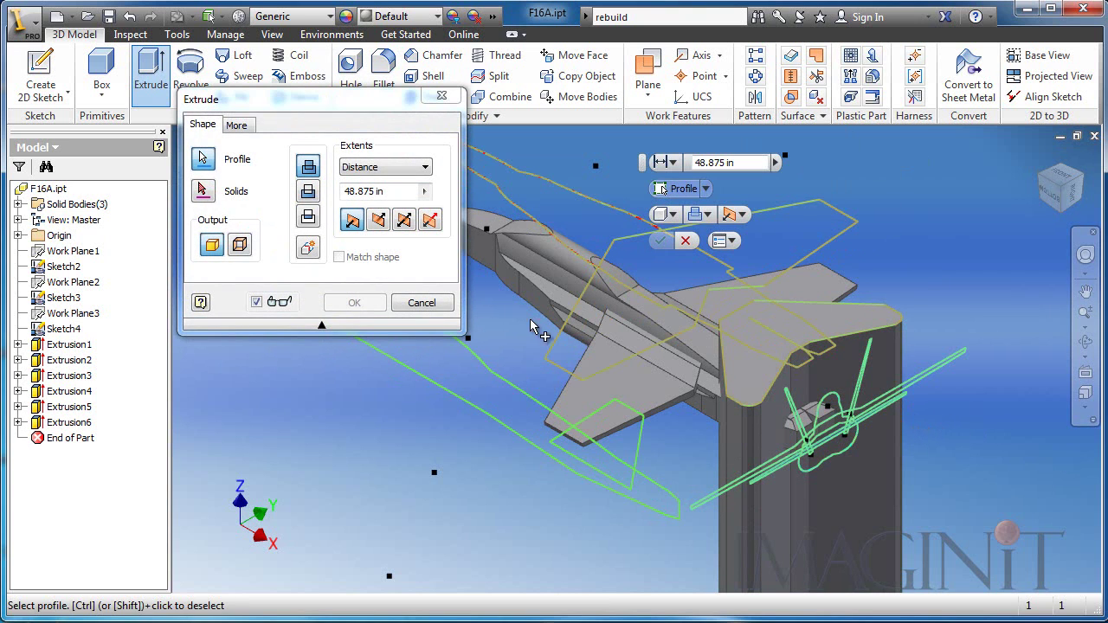
pyautogui.click(208, 191)
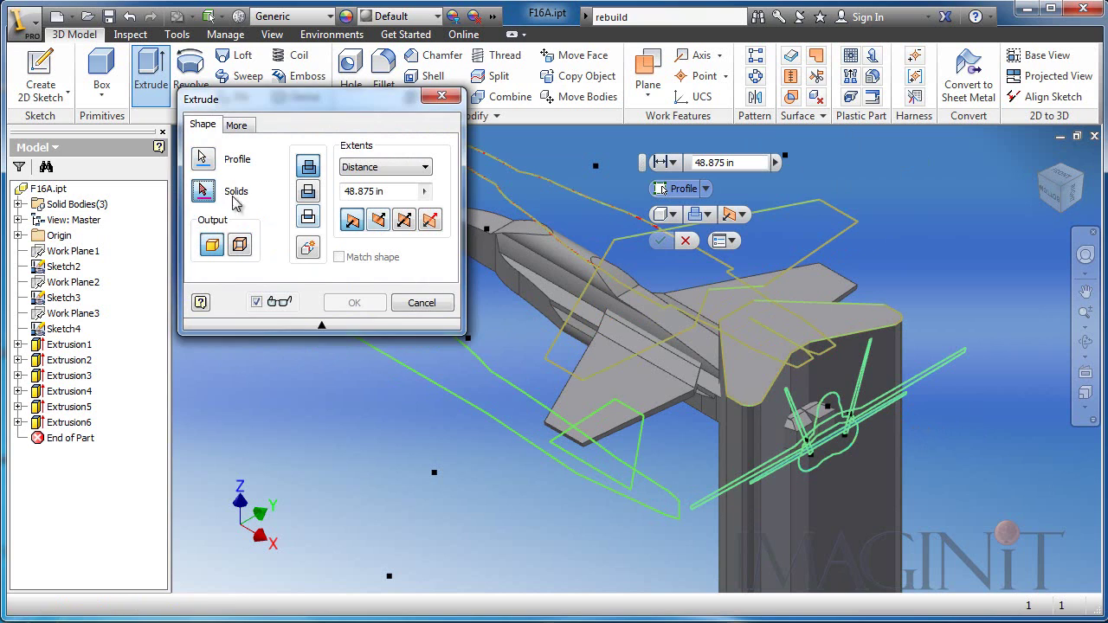
pyautogui.click(737, 436)
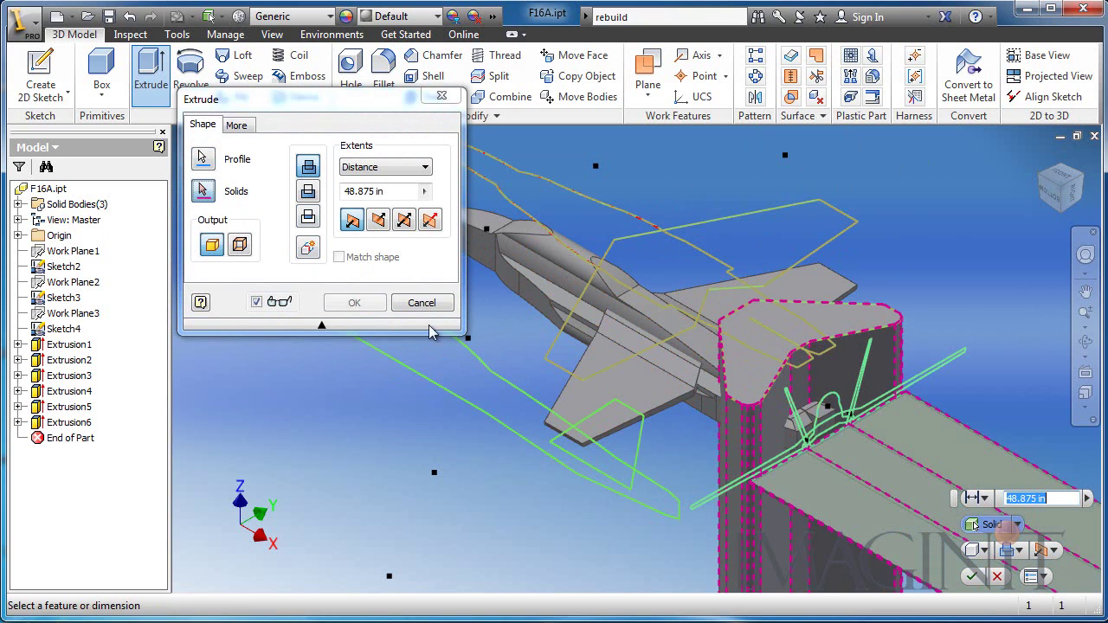
pyautogui.click(377, 219)
pyautogui.click(307, 218)
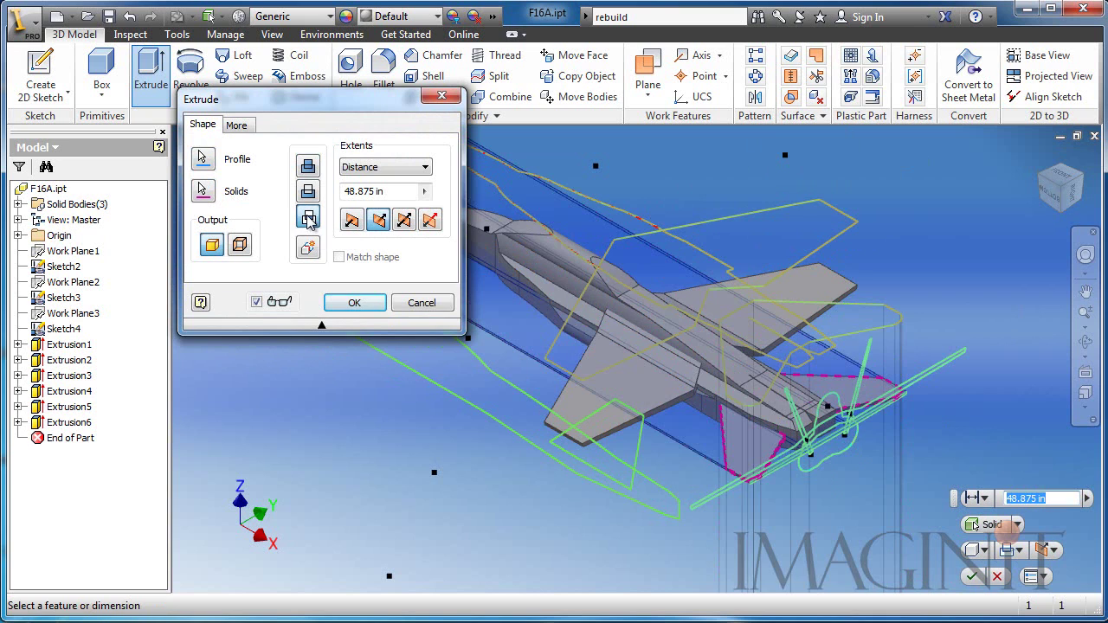
pyautogui.click(356, 303)
pyautogui.moveTo(381, 461); pyautogui.dragTo(374, 487, button='middle')
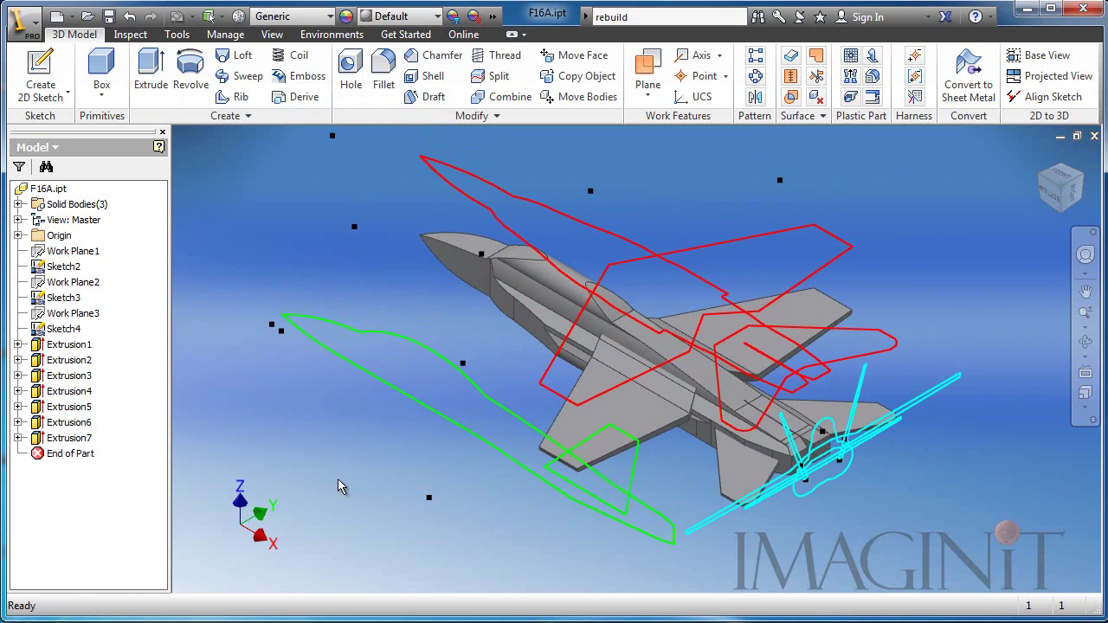
# - Extrude the side-view tail fin profile 48.875 in across the fuselage as a new solid
pyautogui.click(151, 71)
pyautogui.click(625, 454)
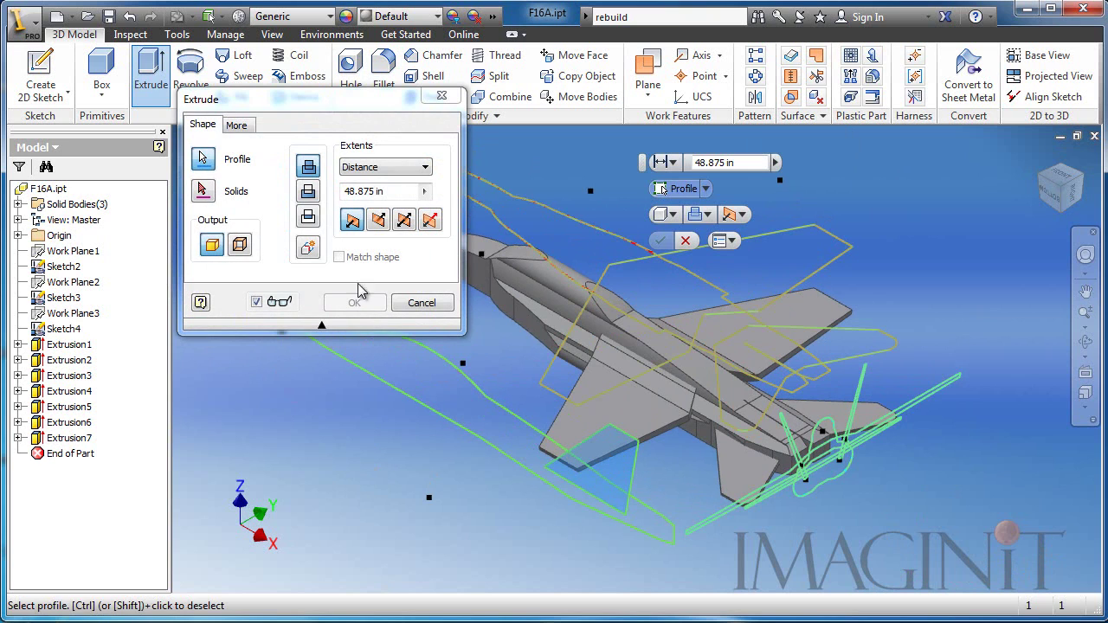
pyautogui.click(377, 218)
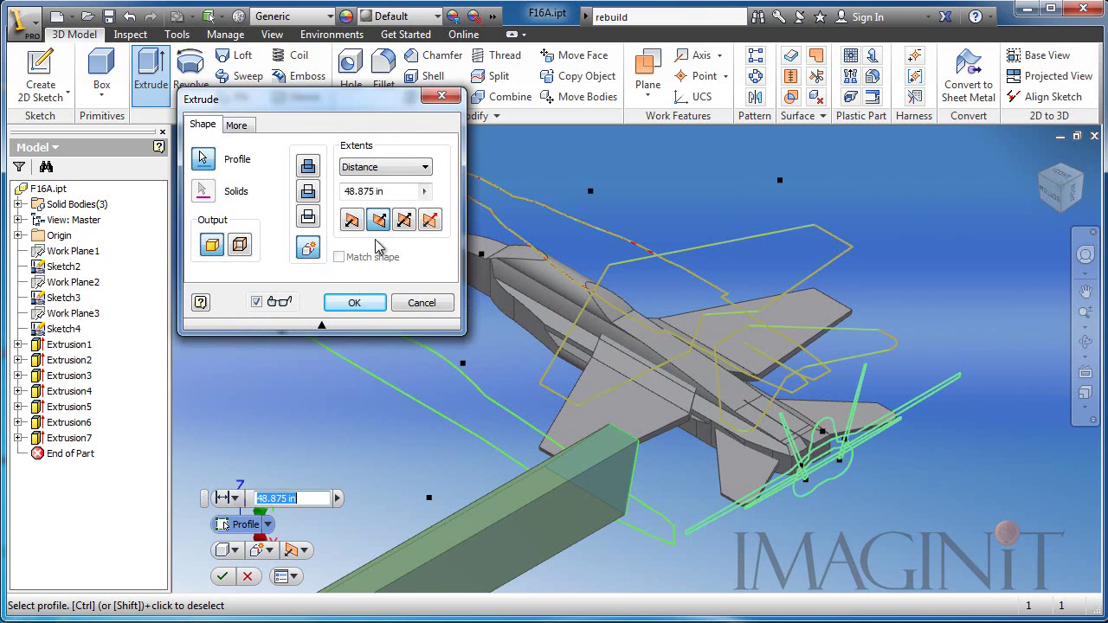
pyautogui.click(354, 302)
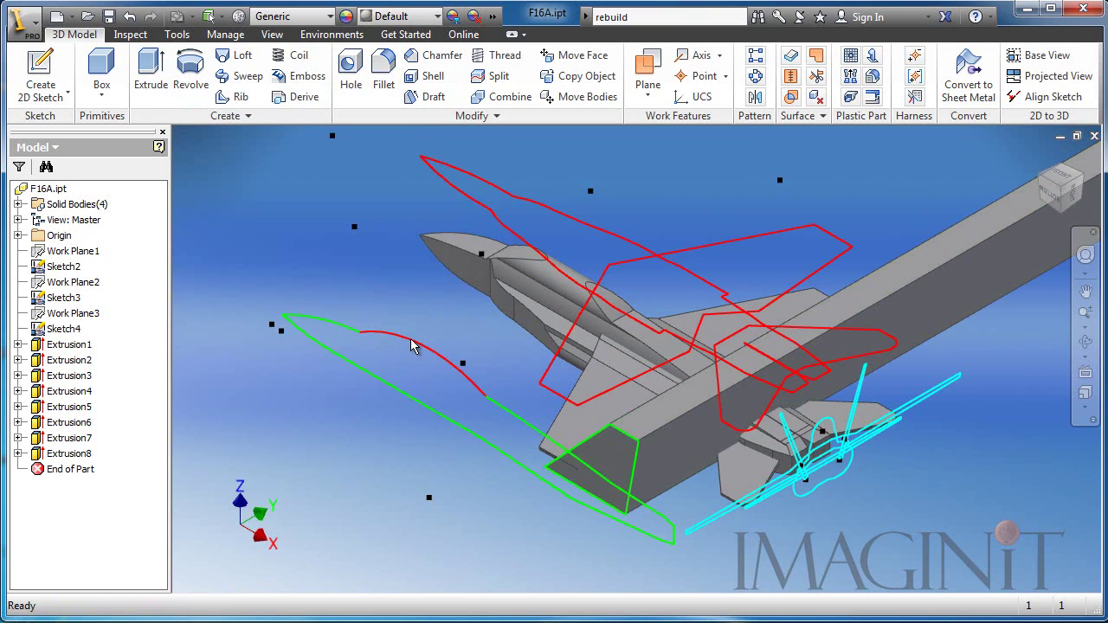
# - Extrude both front-view tail fin profiles 48.875 in toward the nose, intersecting them only with the long fin solid
pyautogui.press('e')
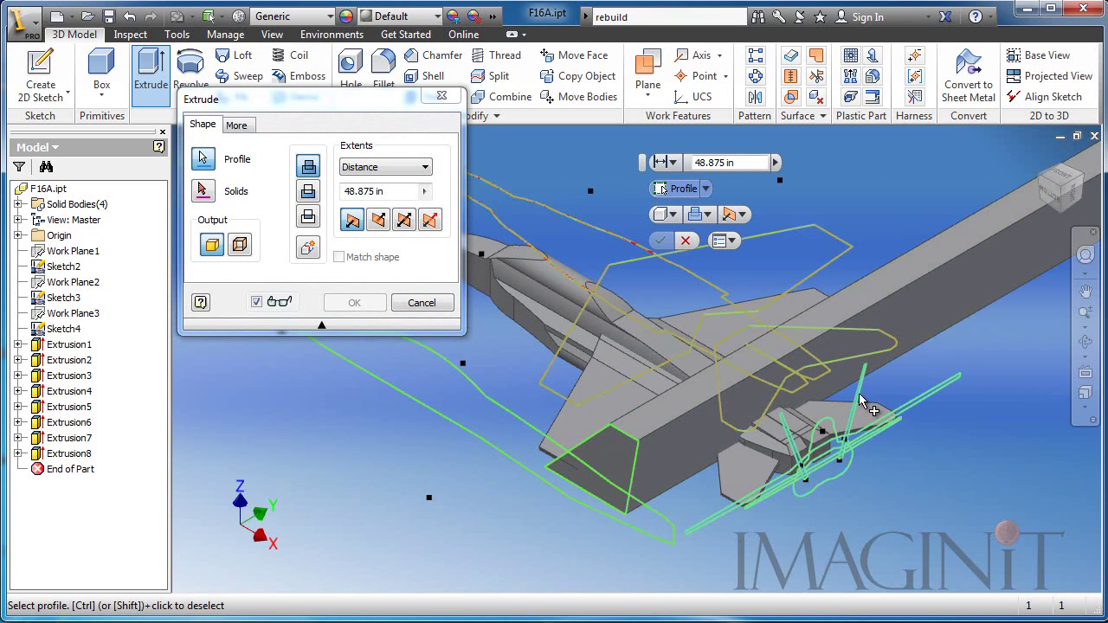
pyautogui.click(206, 192)
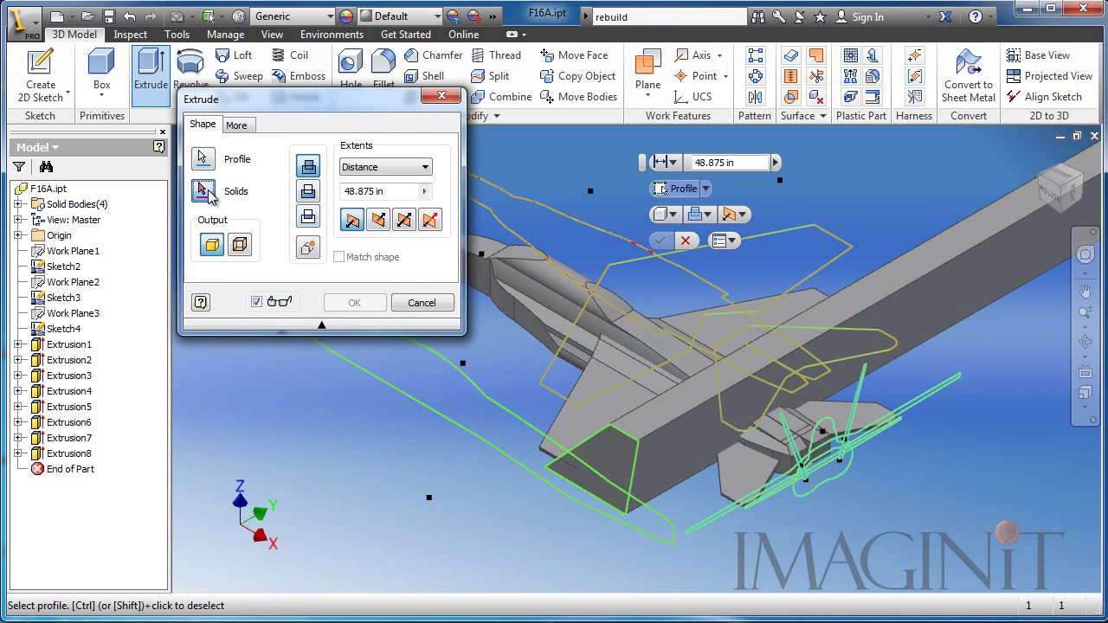
pyautogui.click(913, 292)
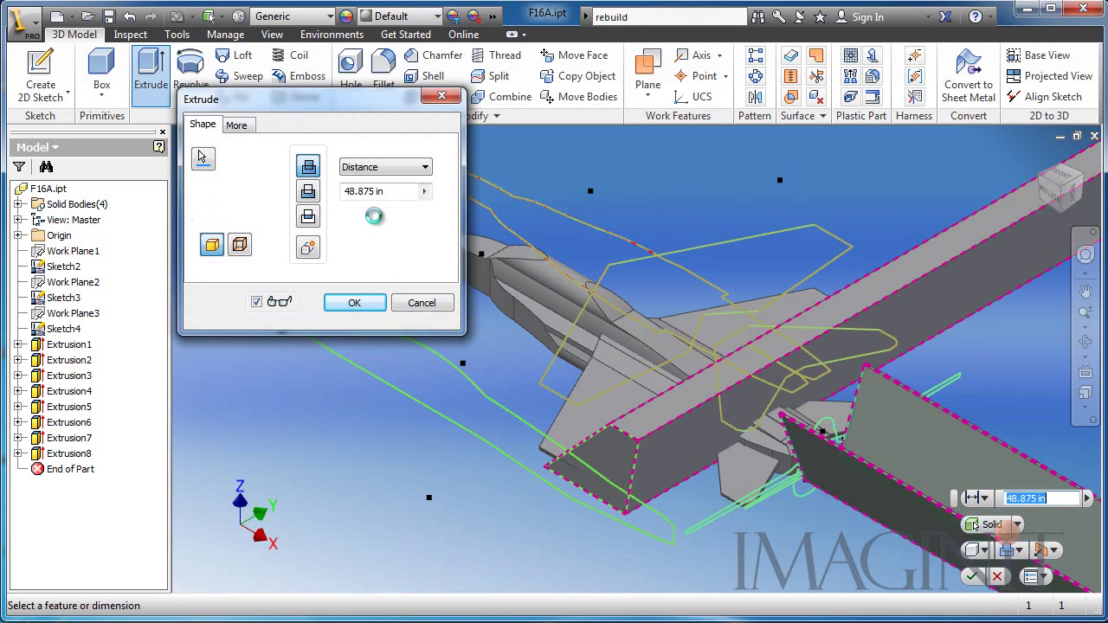
pyautogui.click(308, 216)
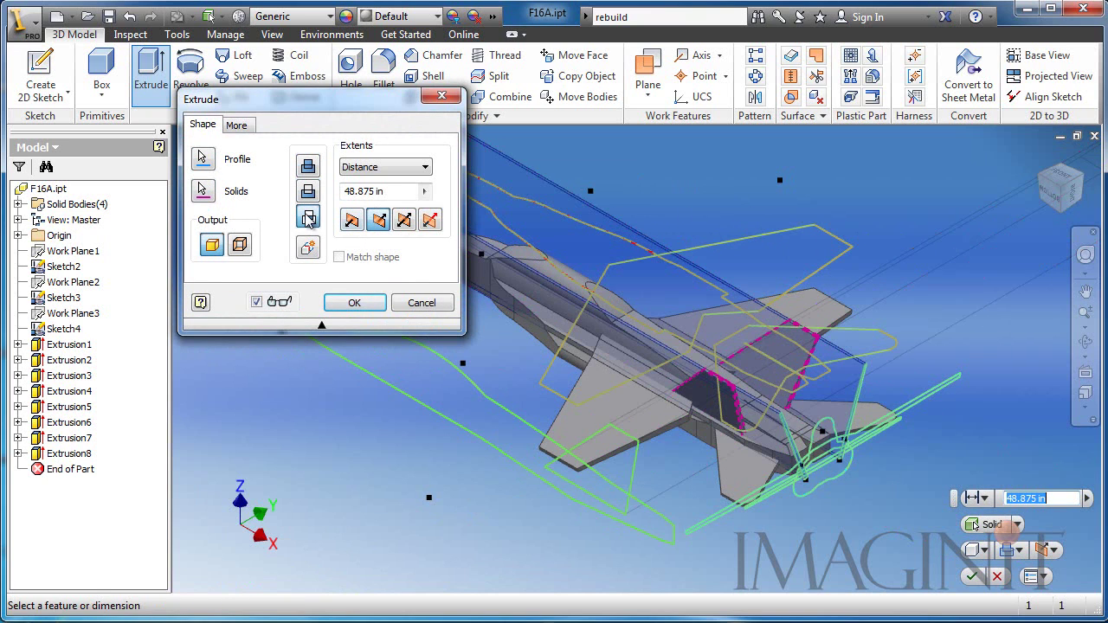
pyautogui.click(354, 303)
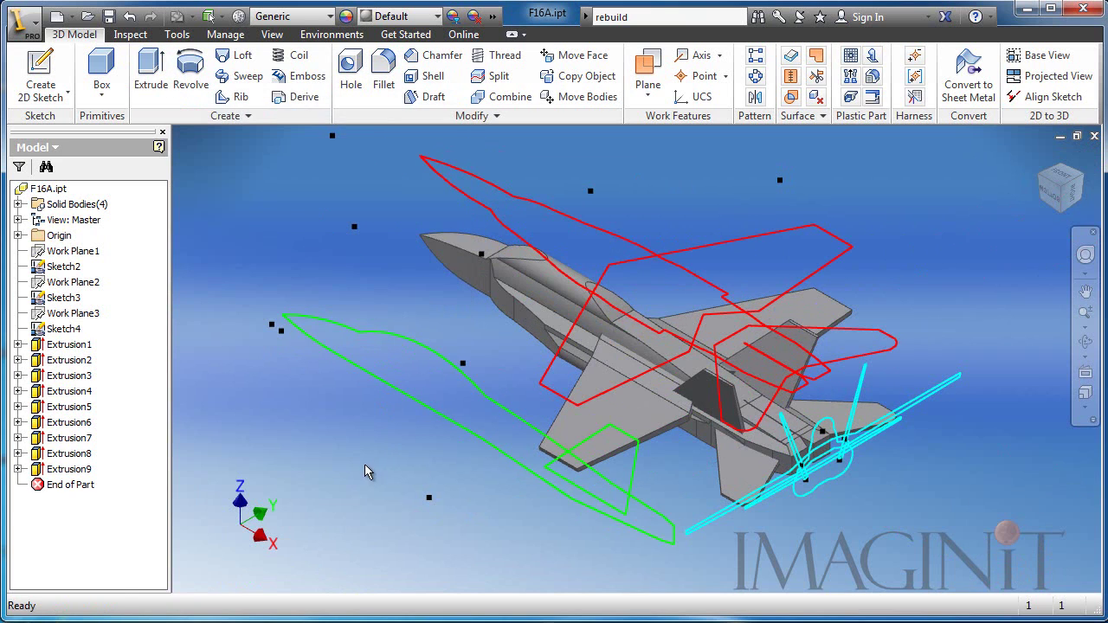
# - Hide Sketch2, Sketch3 and Sketch4 together and show the finished aircraft from a higher angle
pyautogui.press('F2')
pyautogui.moveTo(394, 473); pyautogui.dragTo(395, 475)
pyautogui.press('Escape')
pyautogui.click(63, 266)
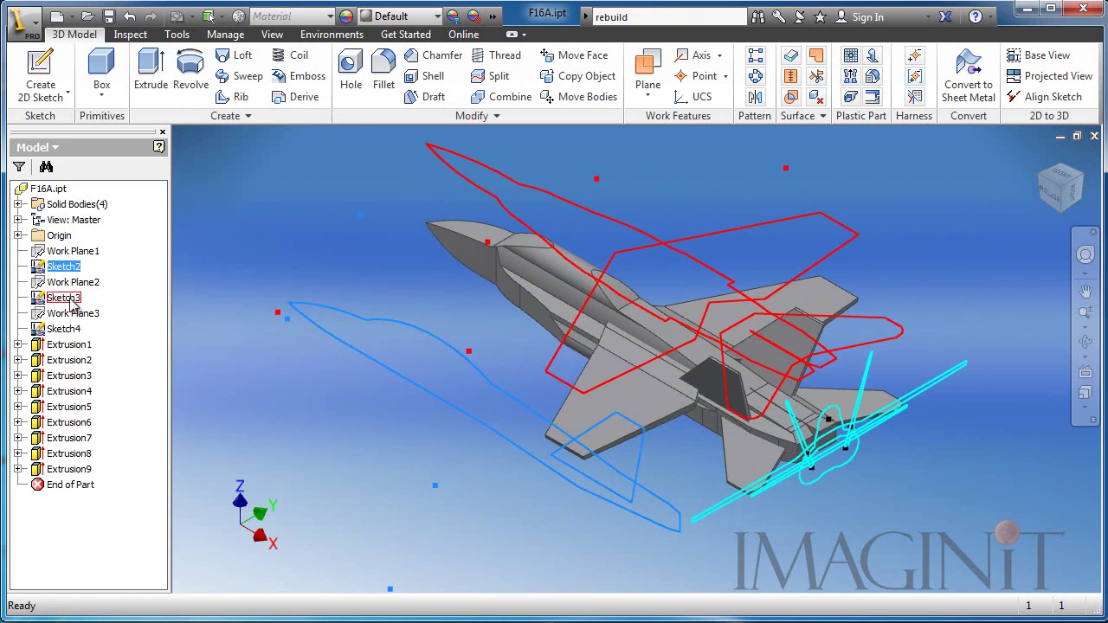
pyautogui.keyDown('ctrl'); pyautogui.click(68, 298); pyautogui.keyUp('ctrl')
pyautogui.keyDown('ctrl'); pyautogui.click(75, 331); pyautogui.keyUp('ctrl')
pyautogui.rightClick(76, 332)
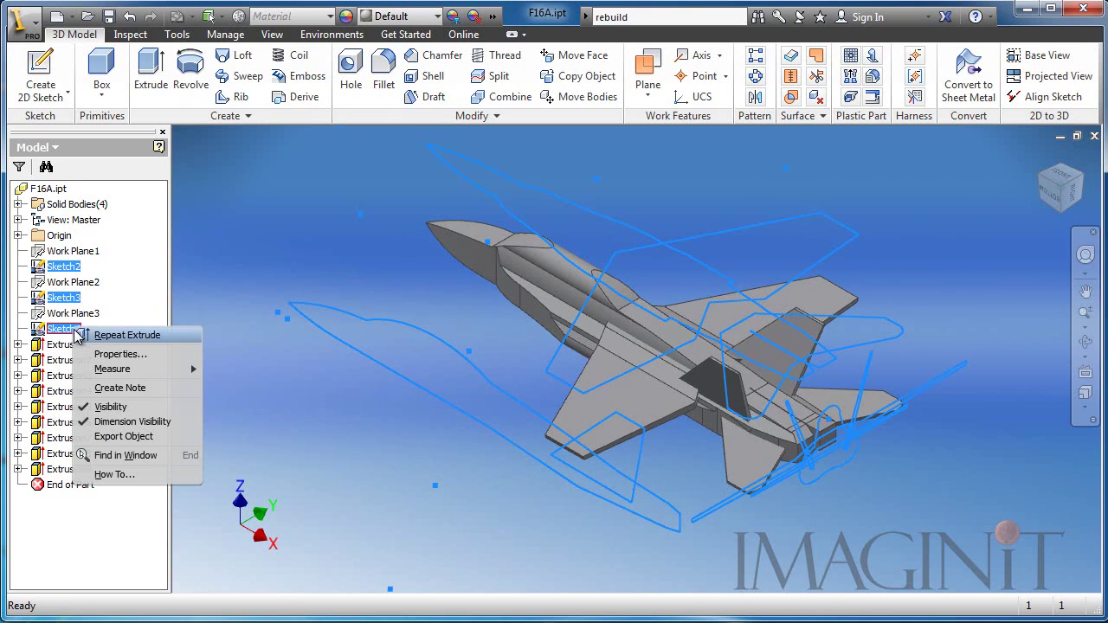
pyautogui.click(113, 404)
pyautogui.moveTo(345, 422); pyautogui.dragTo(339, 433, button='middle')
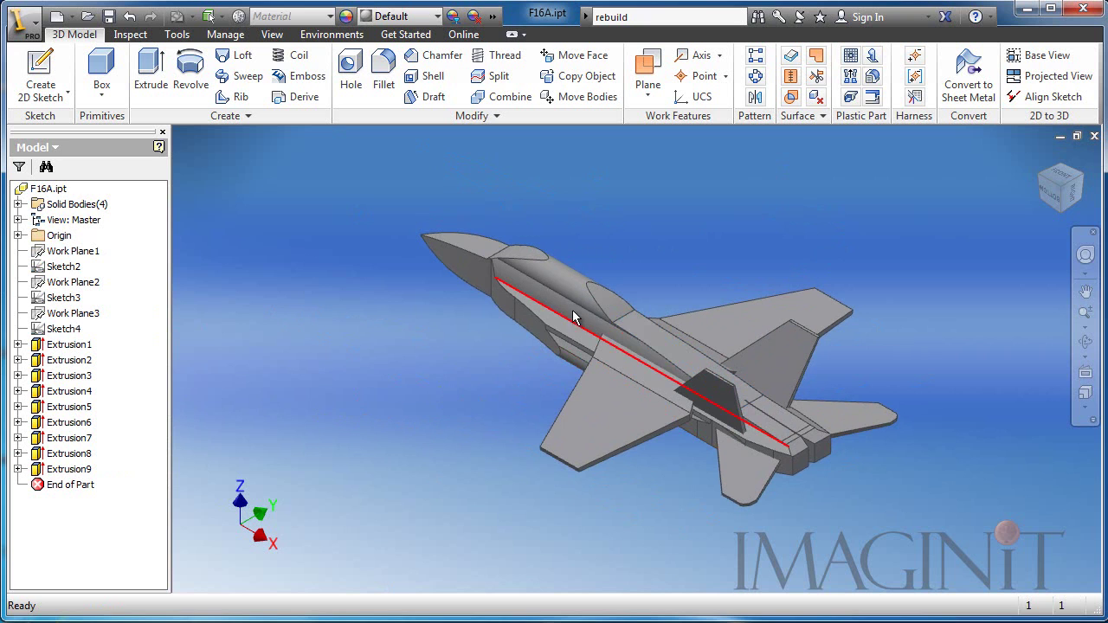
pyautogui.keyDown('shift'); pyautogui.moveTo(503, 367); pyautogui.dragTo(450, 416, button='middle'); pyautogui.keyUp('shift')
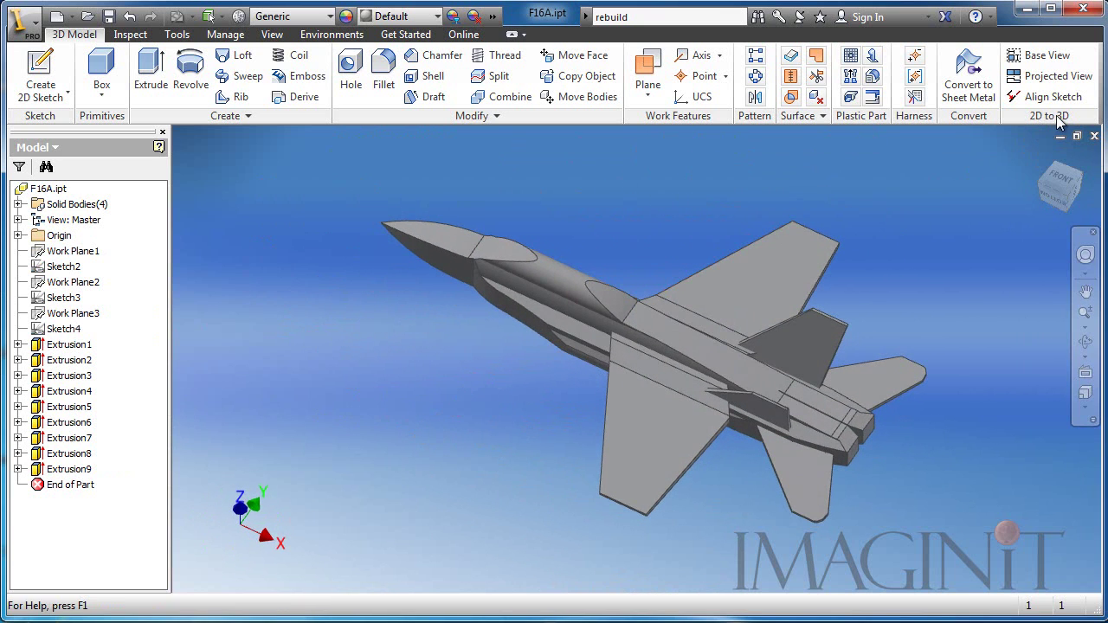